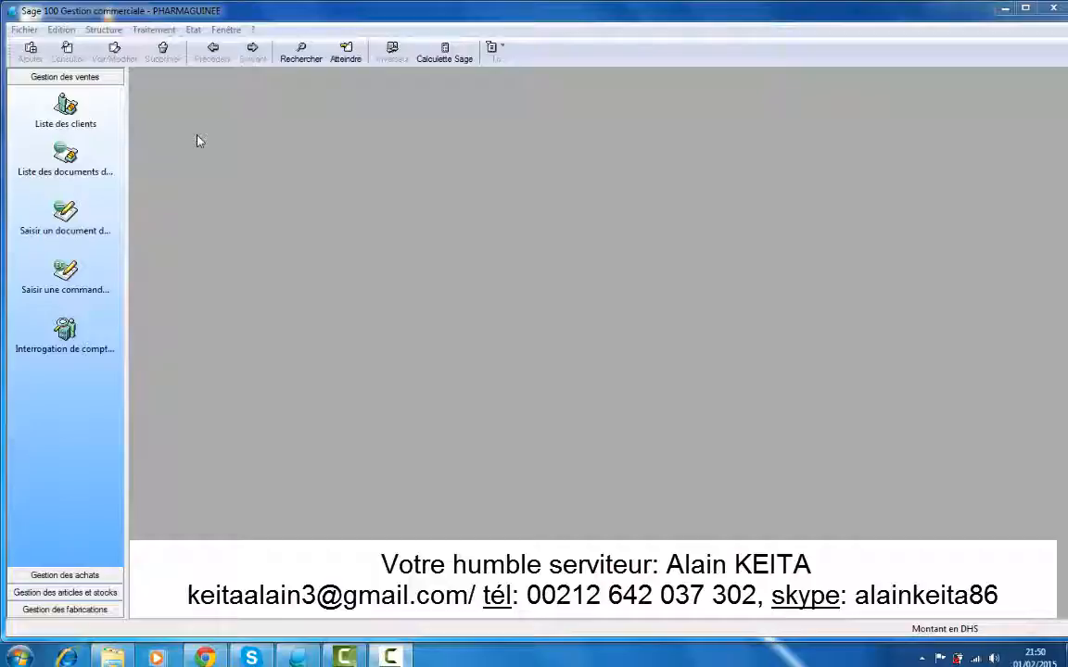
Open the existing sales invoice from the sales documents list, maximize its window, and dismiss the Windows colour-scheme prompt.
{"action": "left_click", "coordinate": [67, 154]}
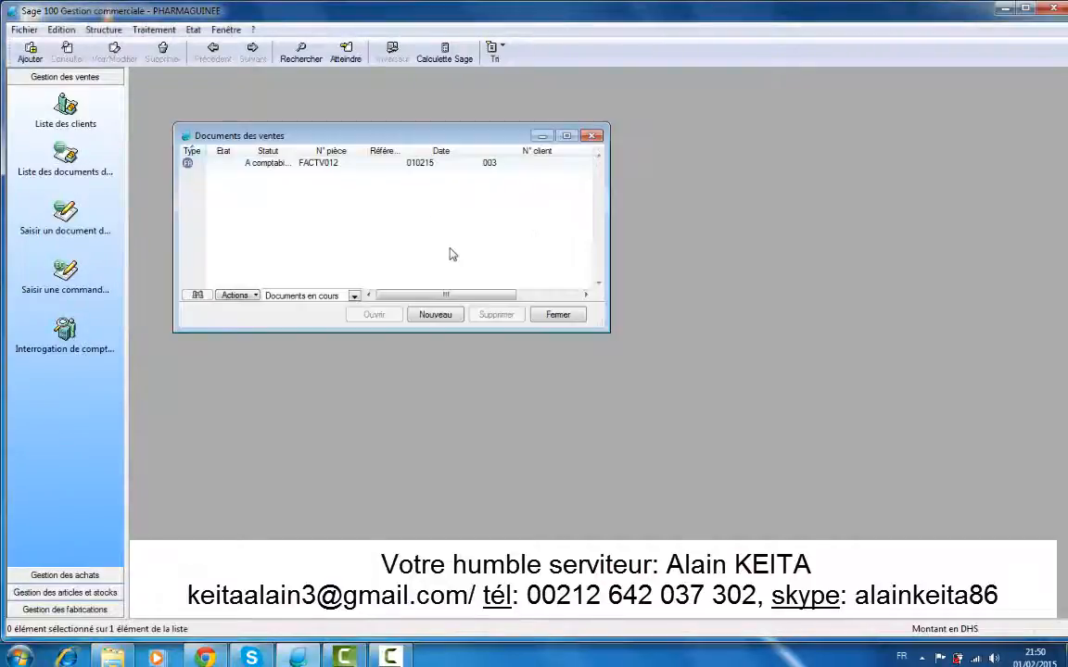
{"action": "left_click", "coordinate": [569, 140]}
{"action": "double_click", "coordinate": [390, 103]}
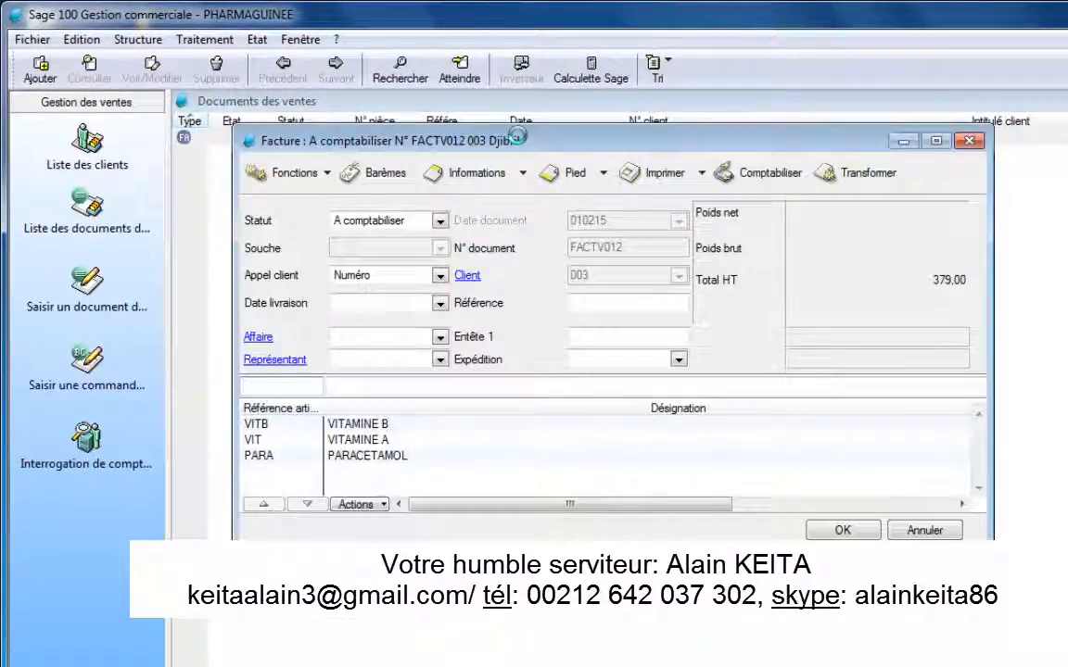
{"action": "left_click", "coordinate": [936, 141]}
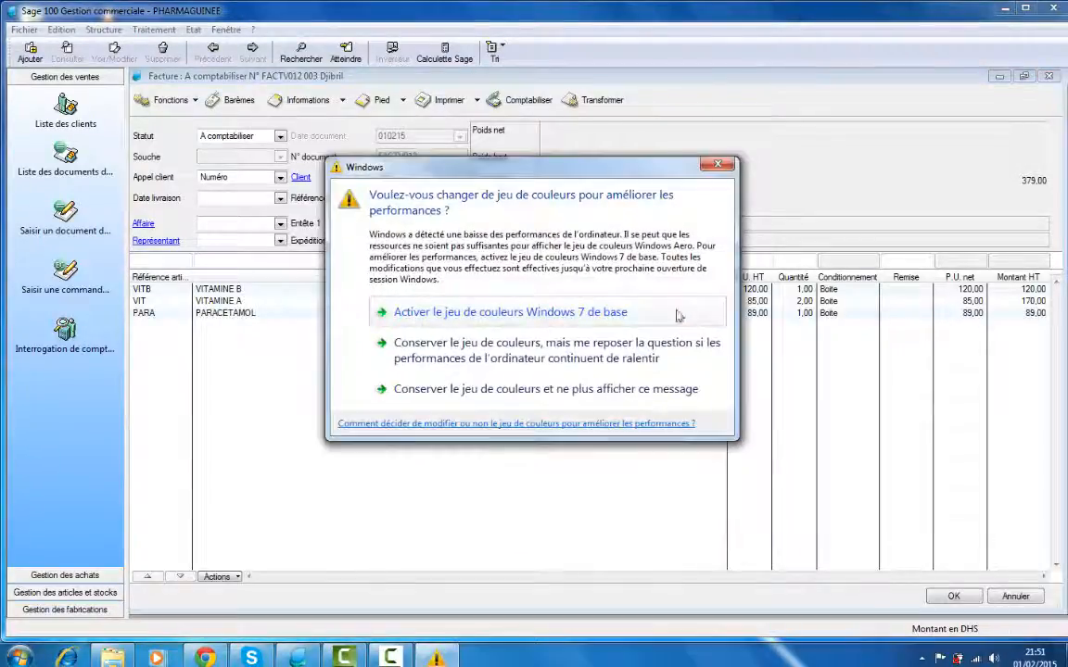
{"action": "left_click", "coordinate": [717, 165]}
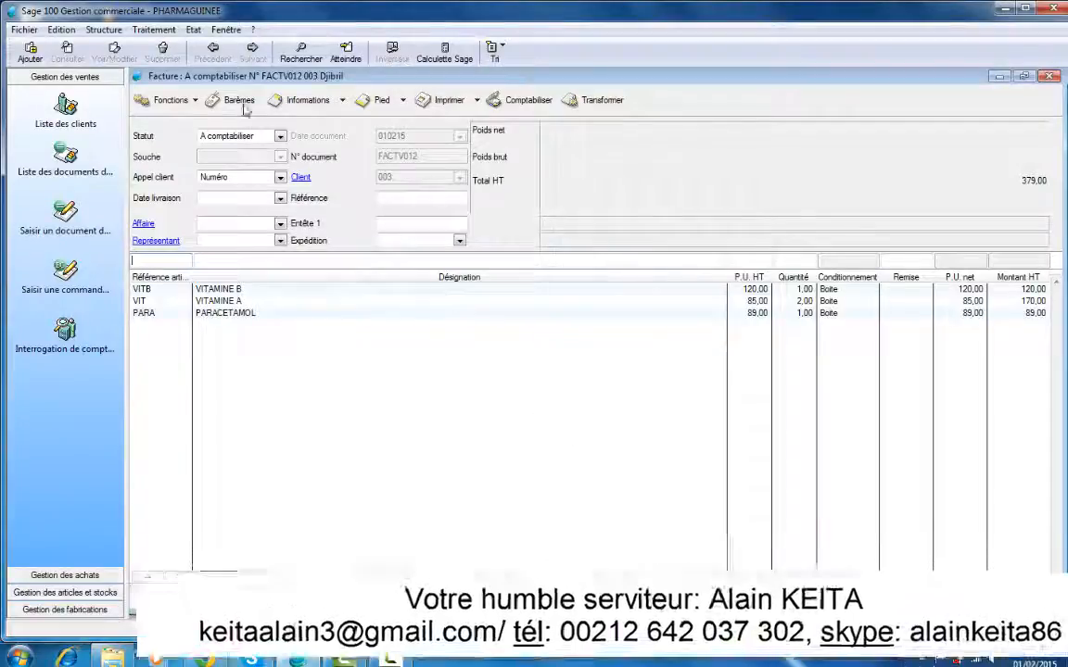
Start a cash payment (Règlement) for the invoice with the label "RELGMENT FACT V012".
{"action": "left_click", "coordinate": [181, 104]}
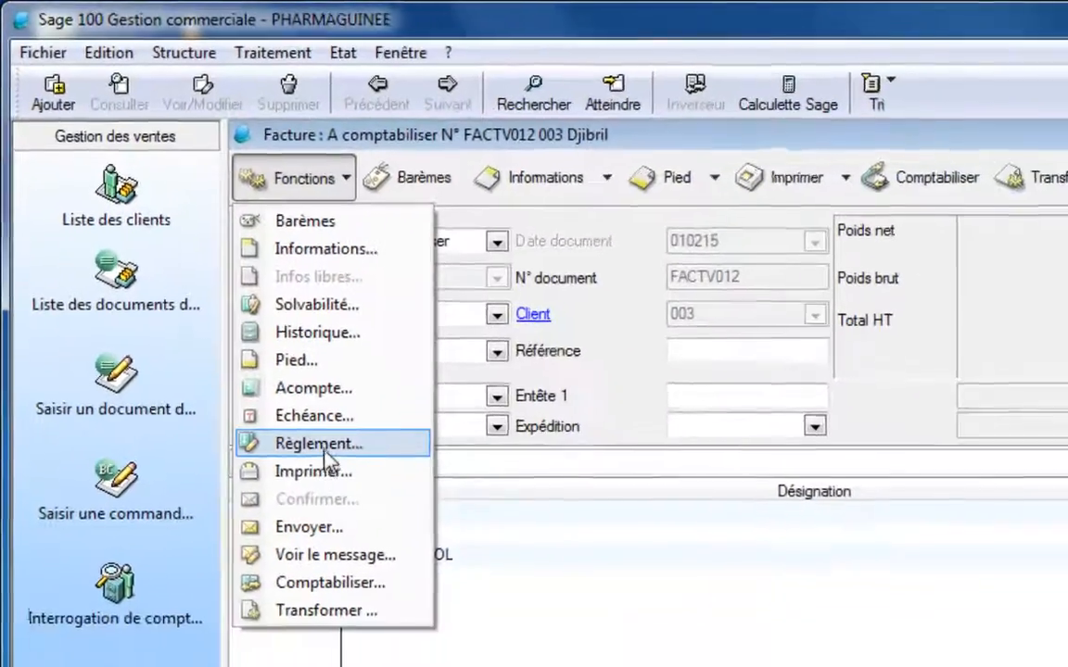
{"action": "left_click", "coordinate": [325, 445]}
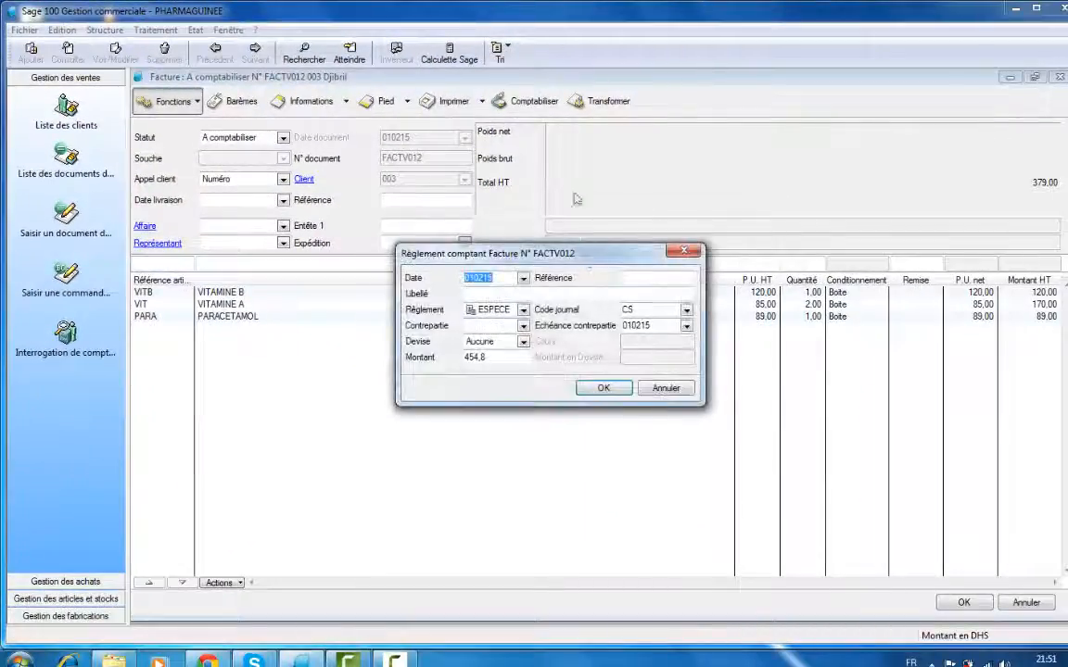
{"action": "left_click_drag", "start_coordinate": [484, 254], "coordinate": [468, 171]}
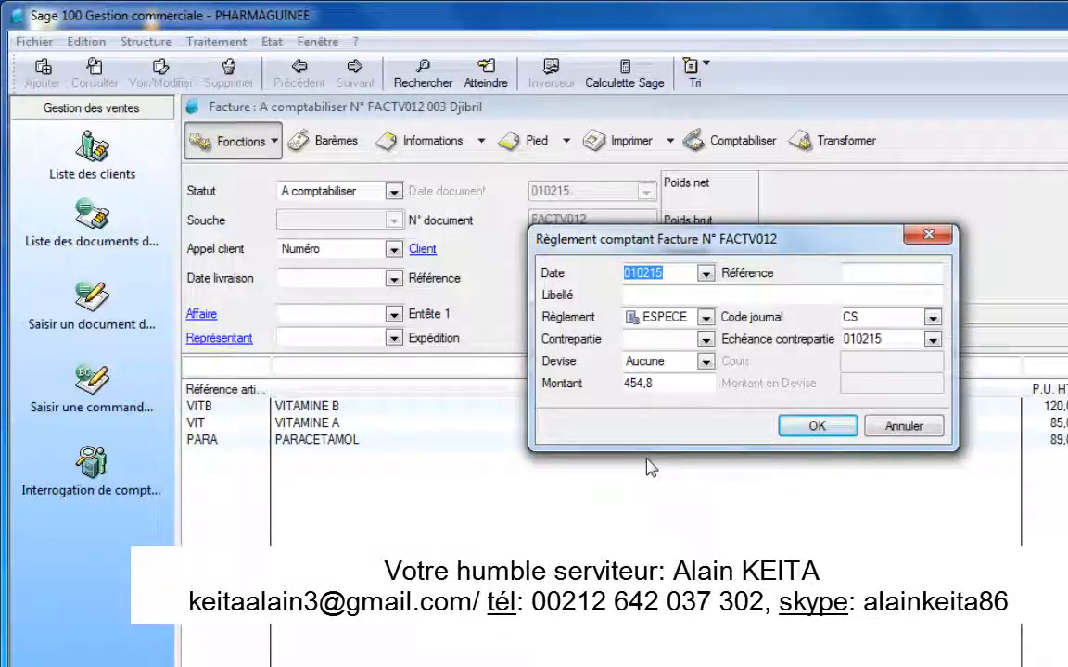
{"action": "left_click", "coordinate": [634, 293]}
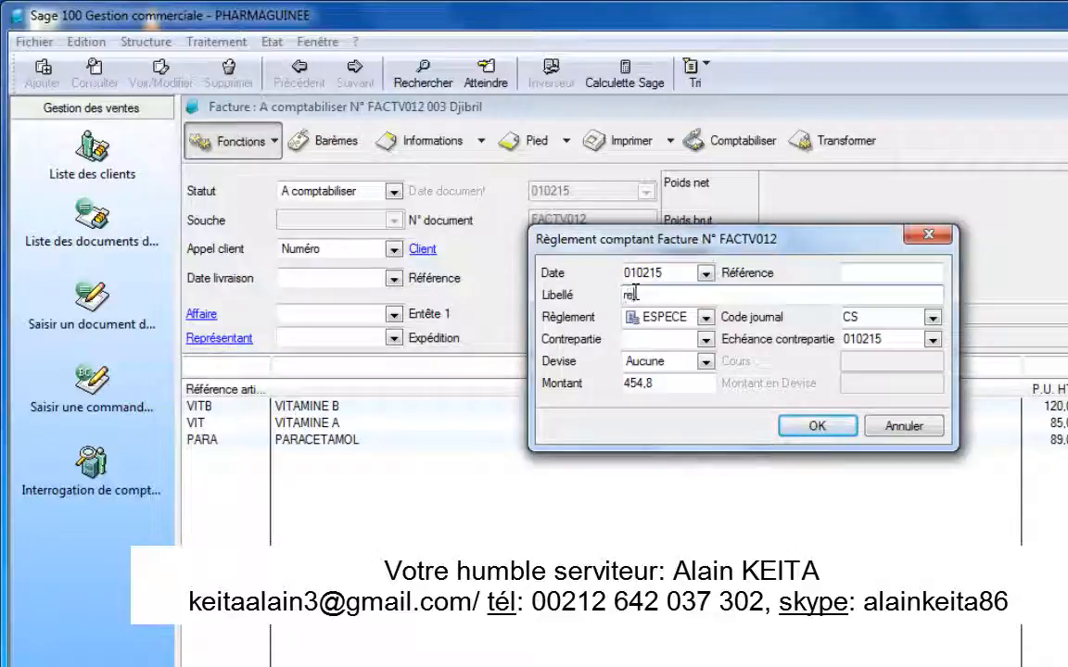
{"action": "type", "text": "R"}
{"action": "key", "text": "BackSpace"}
{"action": "key", "text": "BackSpace"}
{"action": "type", "text": "RELGMENT"}
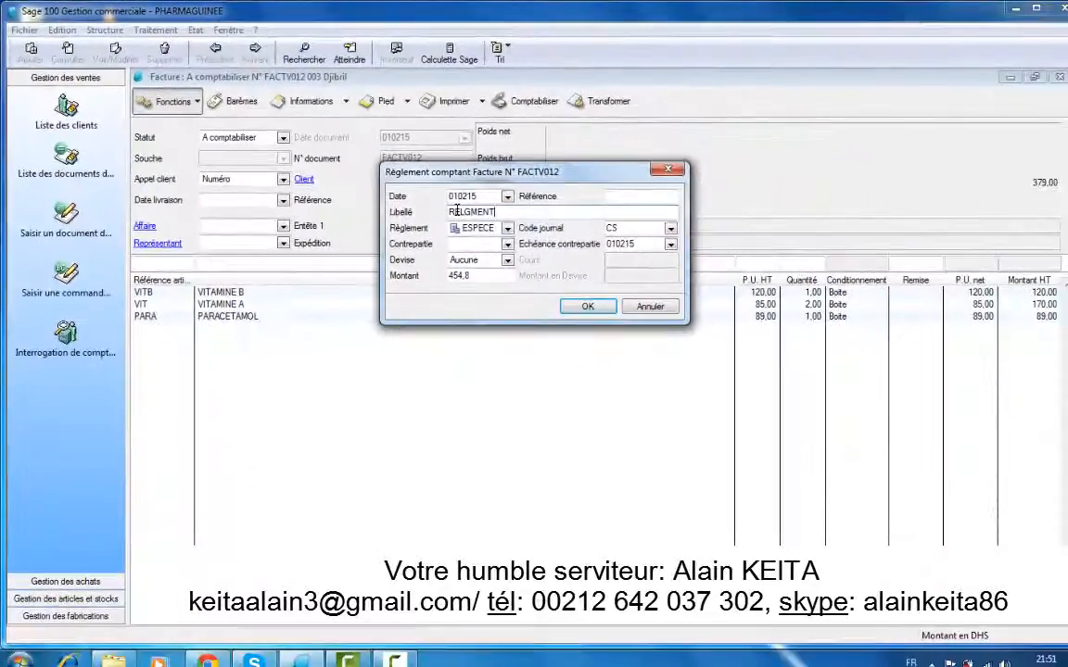
{"action": "type", "text": " FACT"}
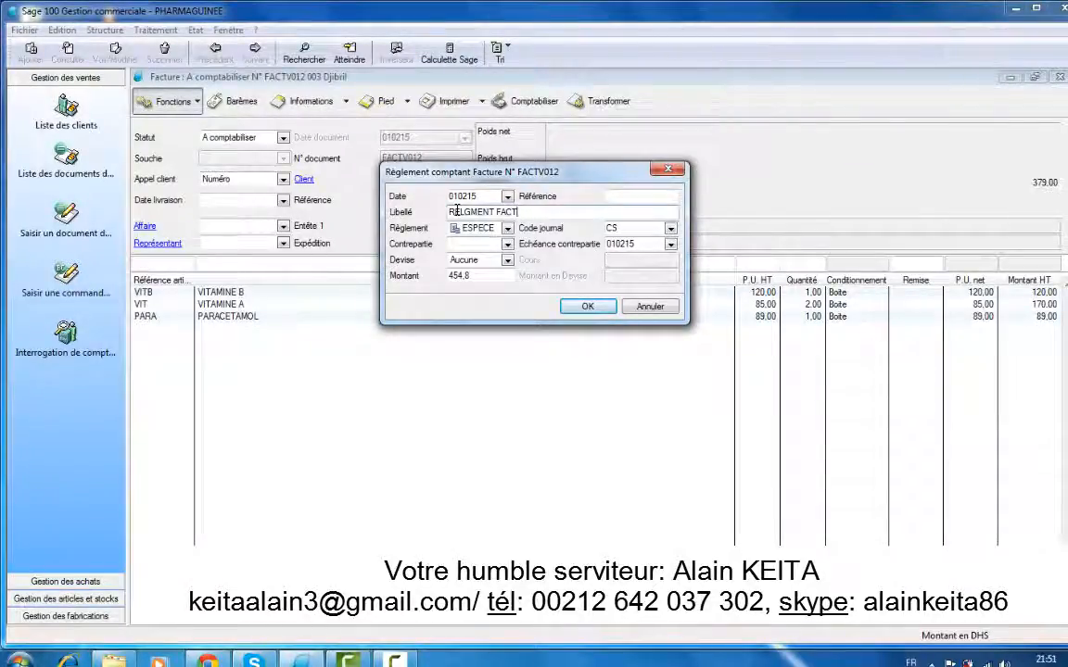
{"action": "type", "text": ",V"}
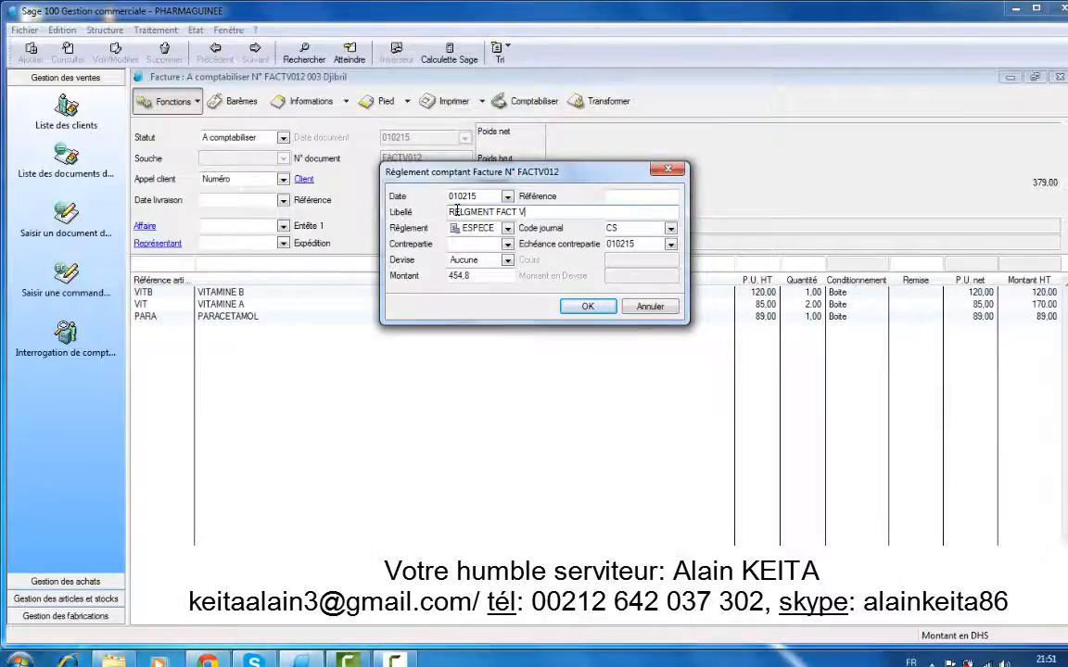
{"action": "type", "text": "012"}
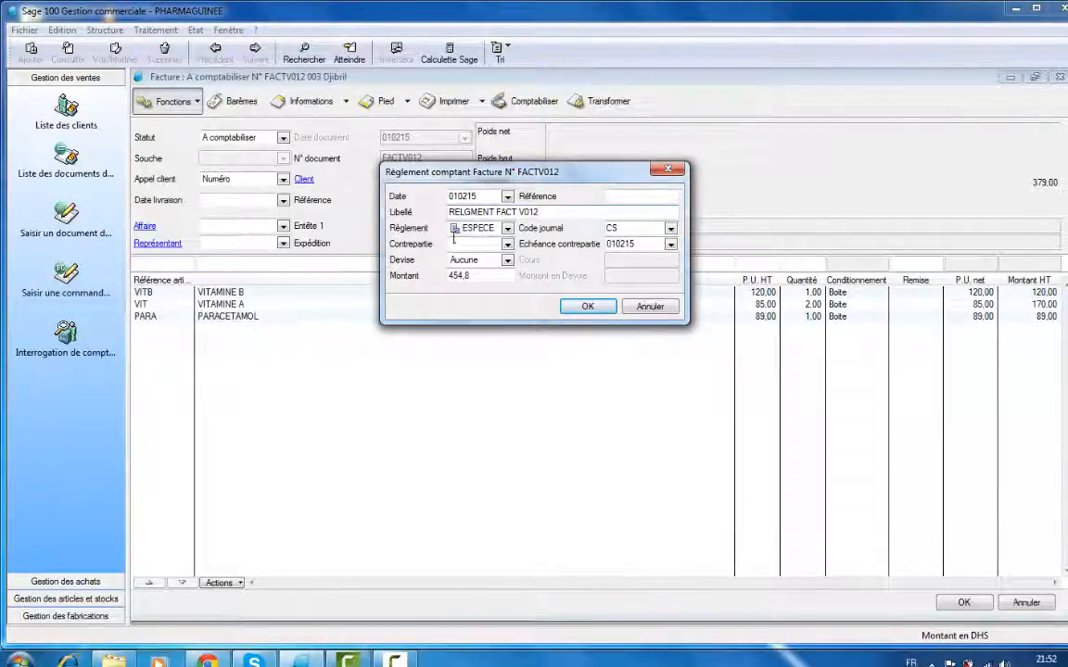
Set the payment method to ESPECE and the journal code to CS CAISSE PRINCIPALE.
{"action": "left_click", "coordinate": [508, 229]}
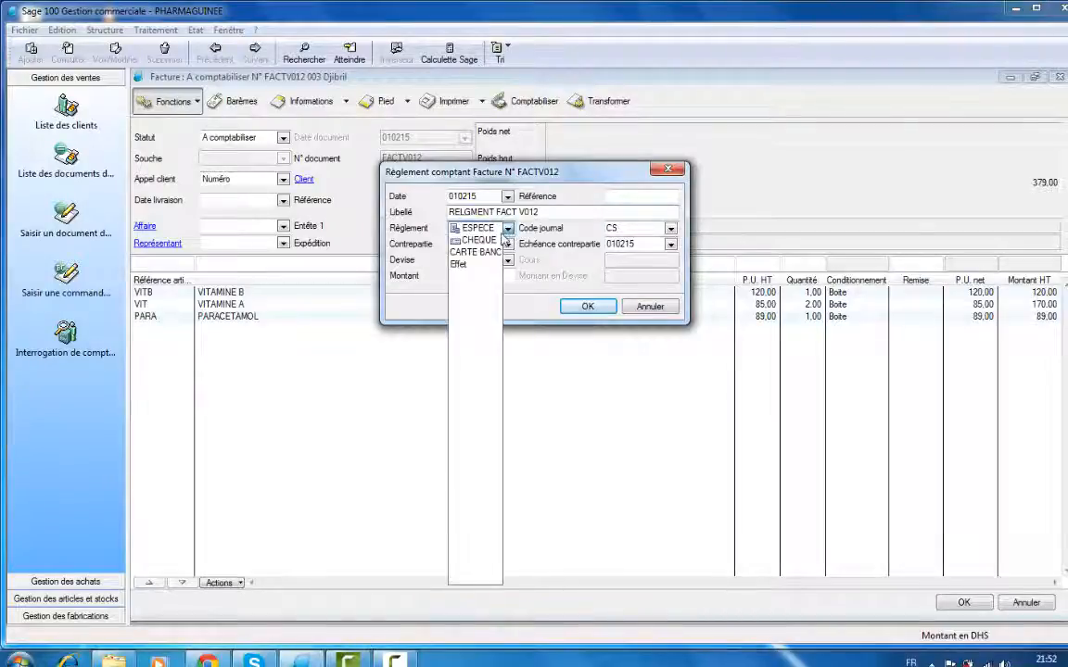
{"action": "left_click", "coordinate": [496, 233]}
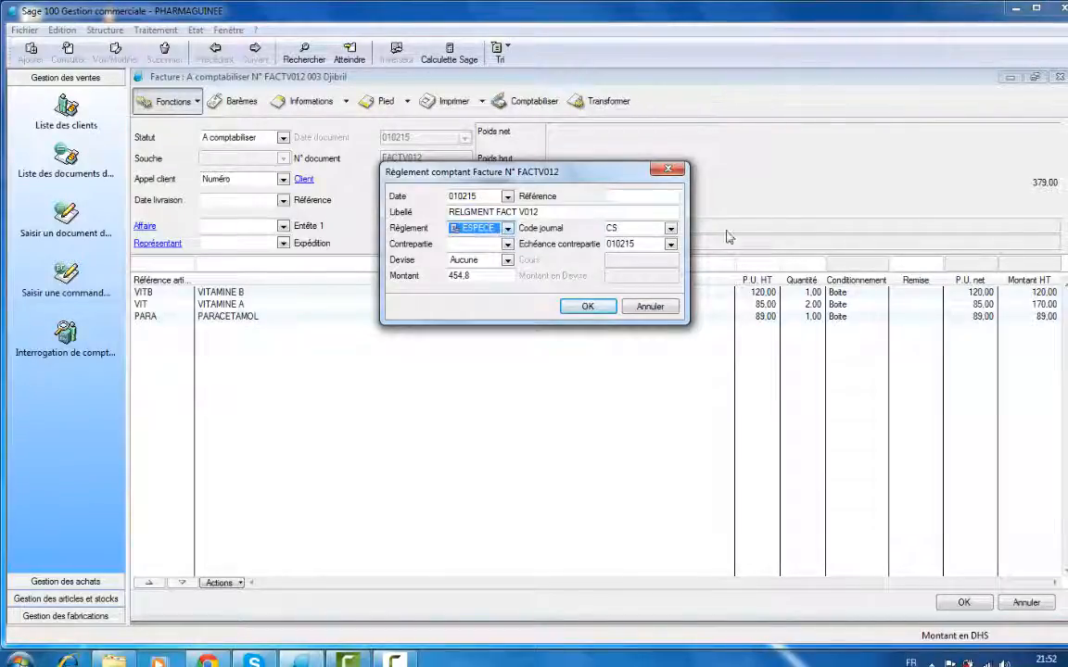
{"action": "left_click", "coordinate": [651, 229]}
{"action": "key", "text": "BackSpace"}
{"action": "key", "text": "BackSpace"}
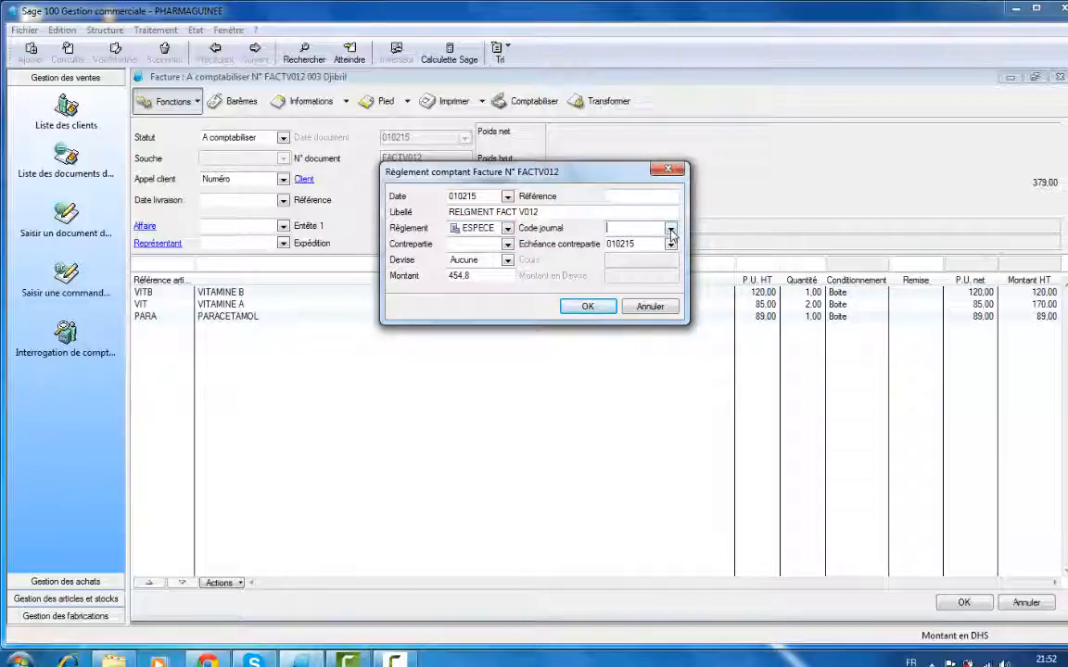
{"action": "left_click", "coordinate": [670, 230]}
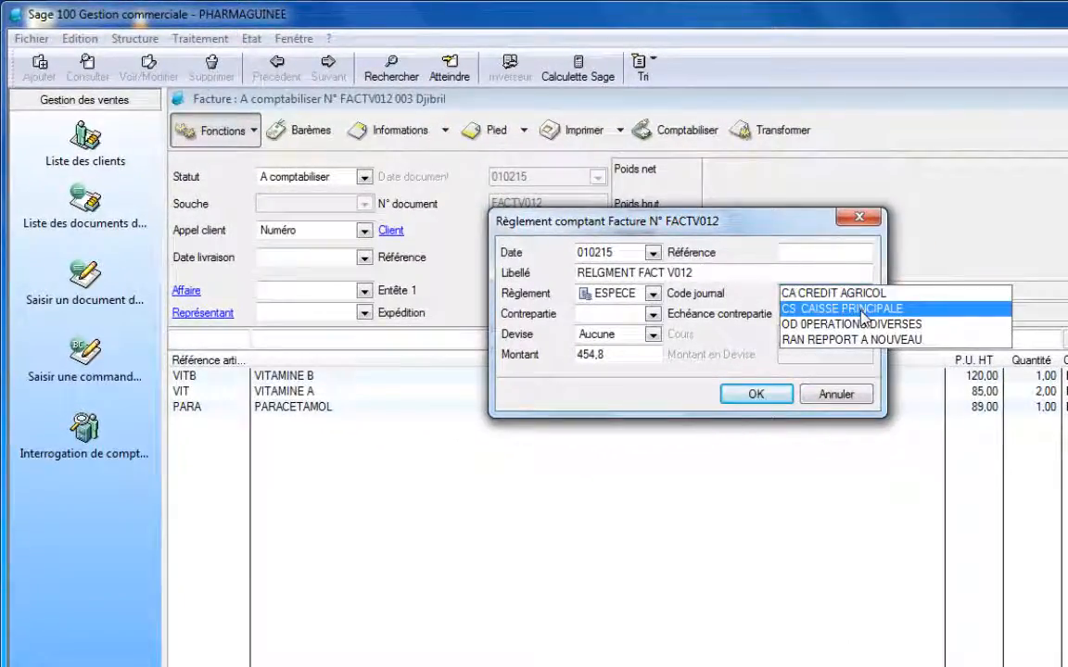
{"action": "left_click", "coordinate": [862, 311]}
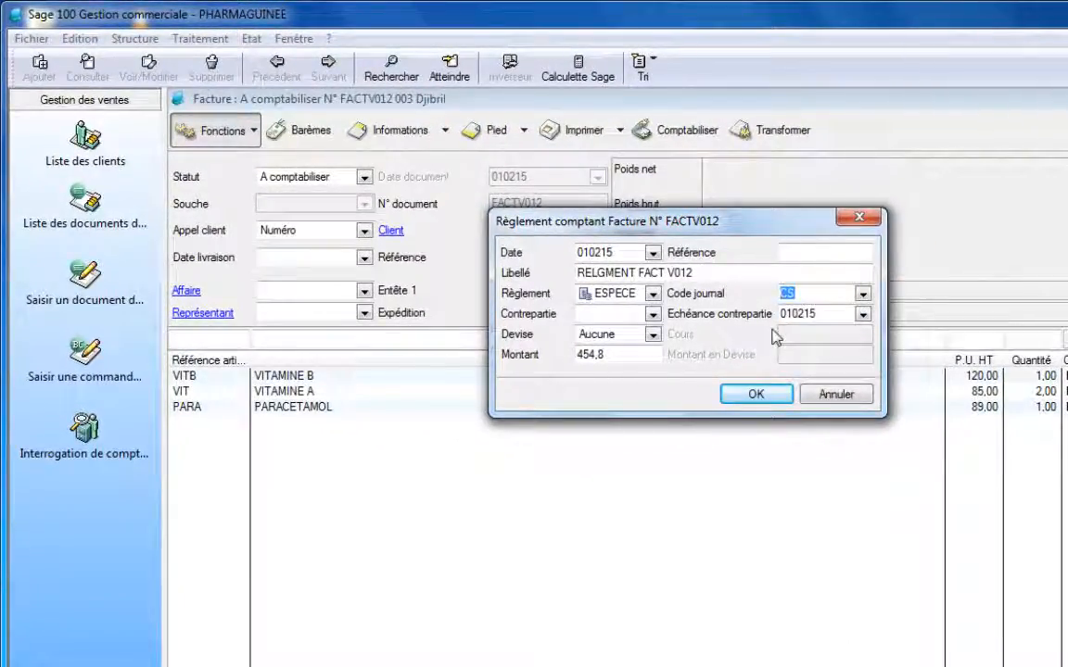
Set the payment's Contrepartie to ledger account 34210000 and validate the payment.
{"action": "left_click", "coordinate": [630, 314]}
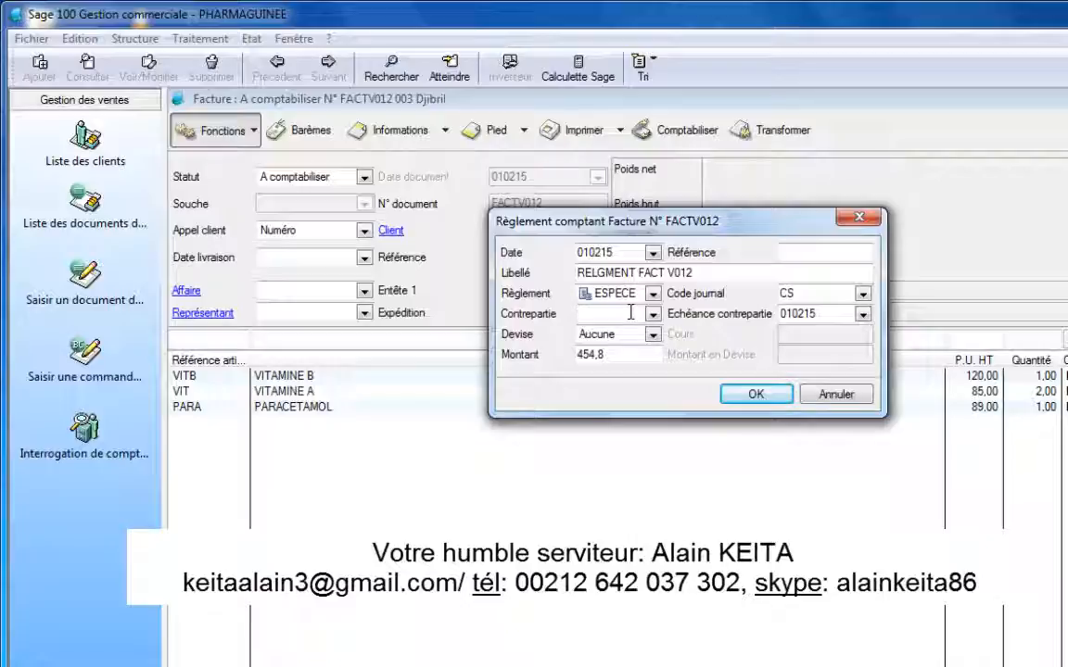
{"action": "type", "text": "3421"}
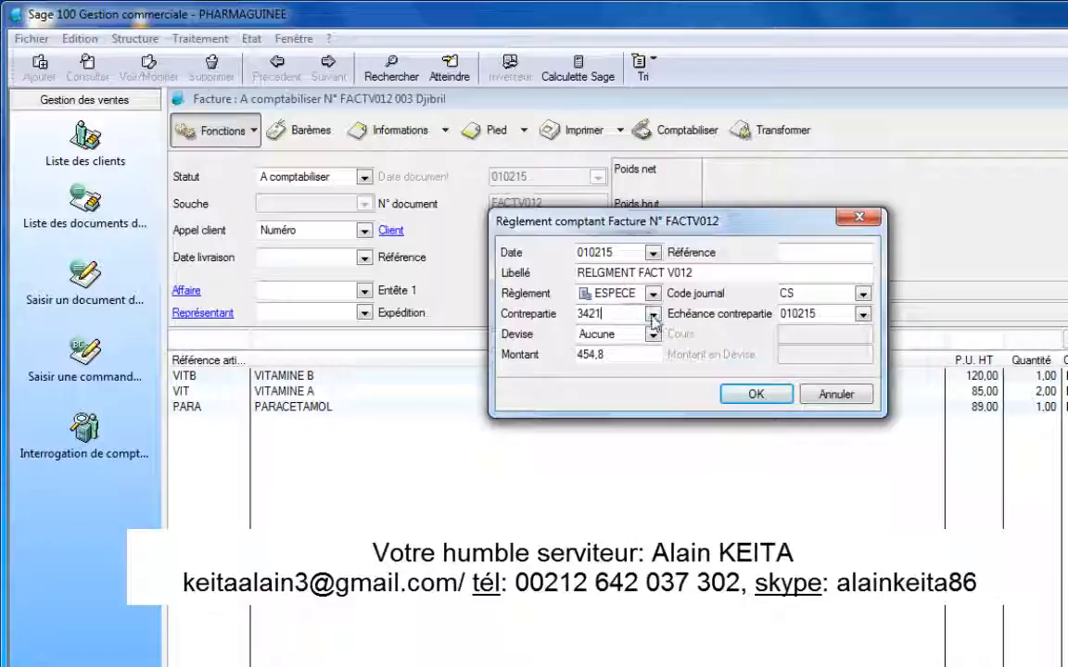
{"action": "left_click", "coordinate": [654, 316]}
{"action": "left_click", "coordinate": [655, 316]}
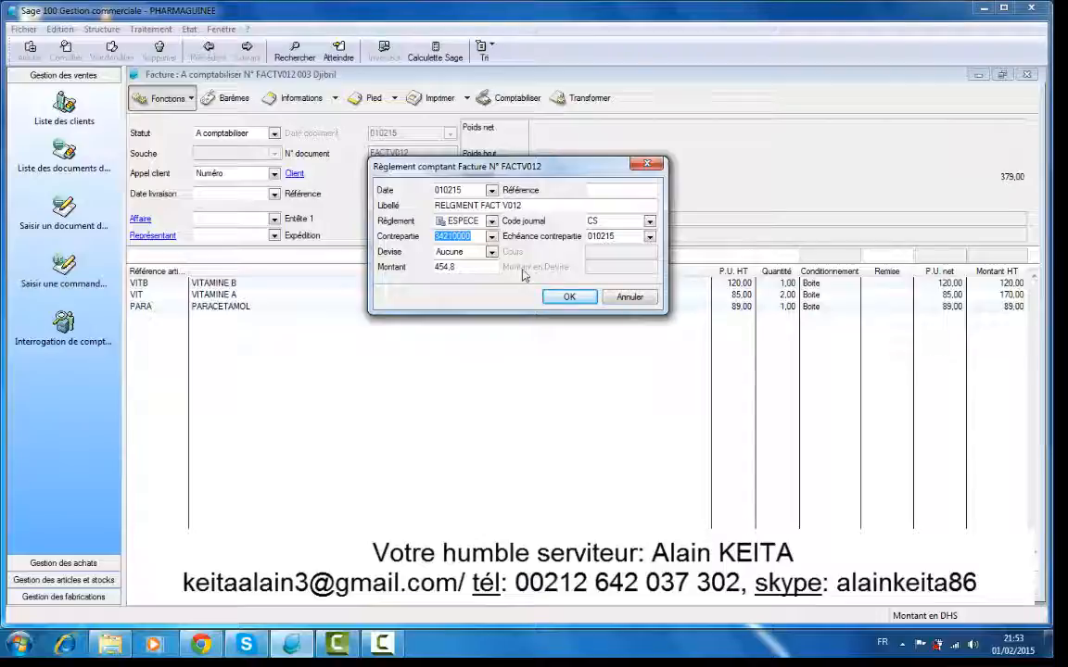
{"action": "left_click", "coordinate": [570, 297]}
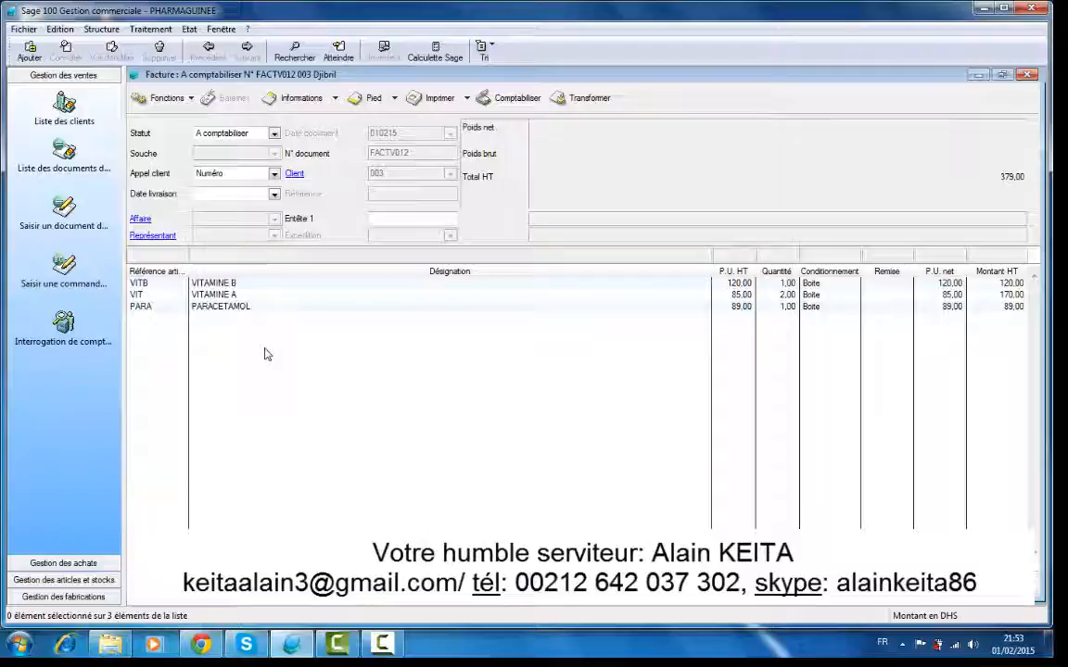
Reopen the invoice from the sales documents list to review it, and close both the invoice and the list.
{"action": "left_click", "coordinate": [1026, 76]}
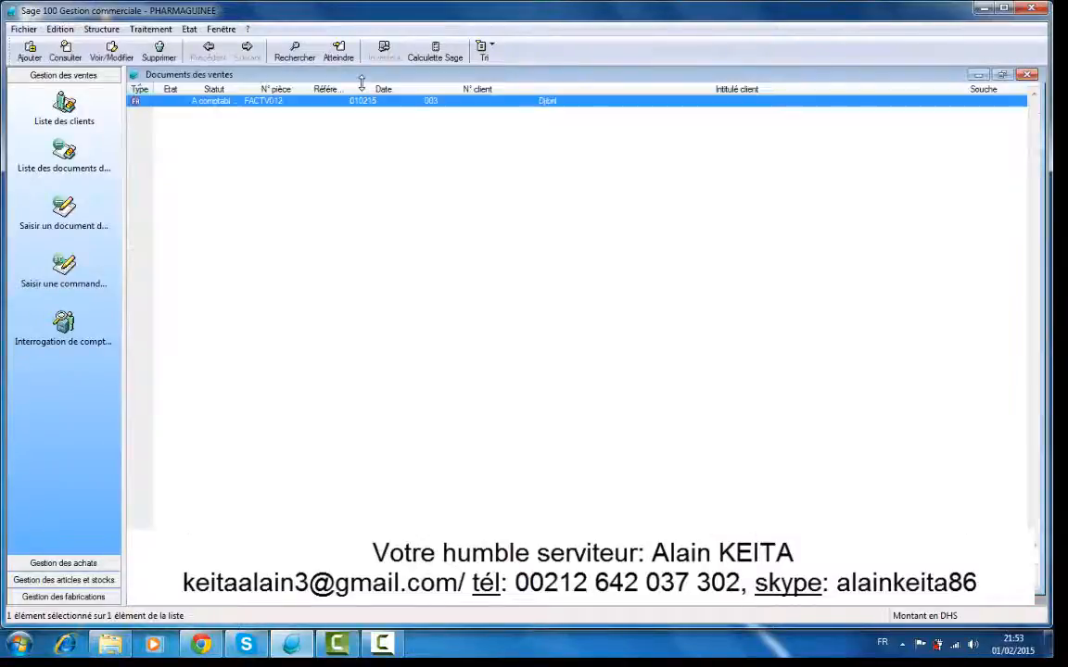
{"action": "left_click", "coordinate": [150, 29]}
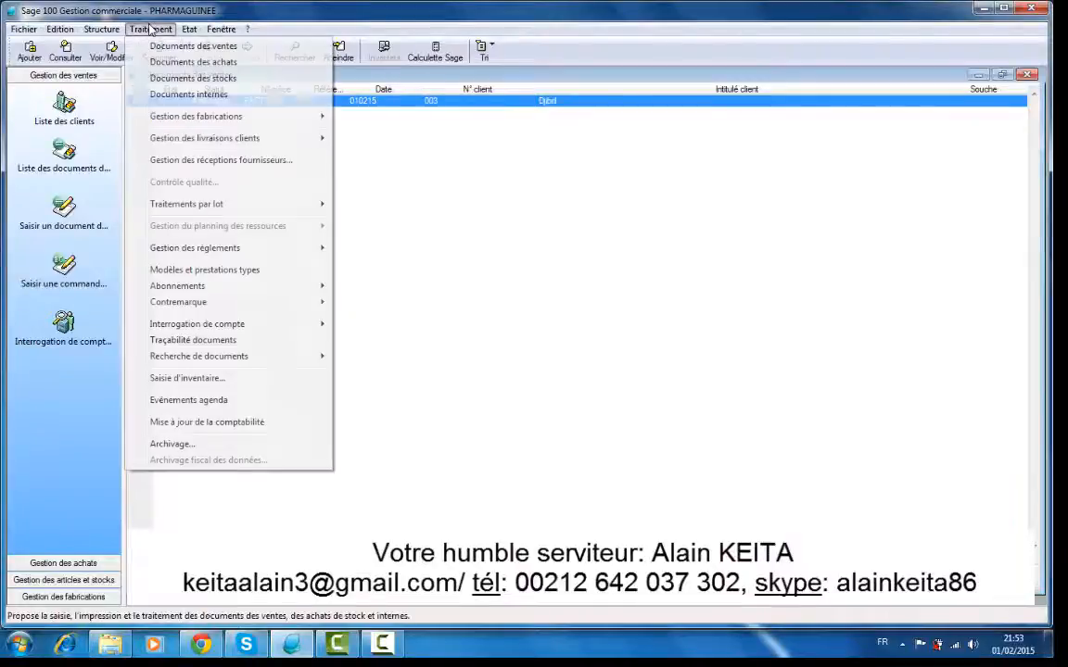
{"action": "left_click", "coordinate": [396, 105]}
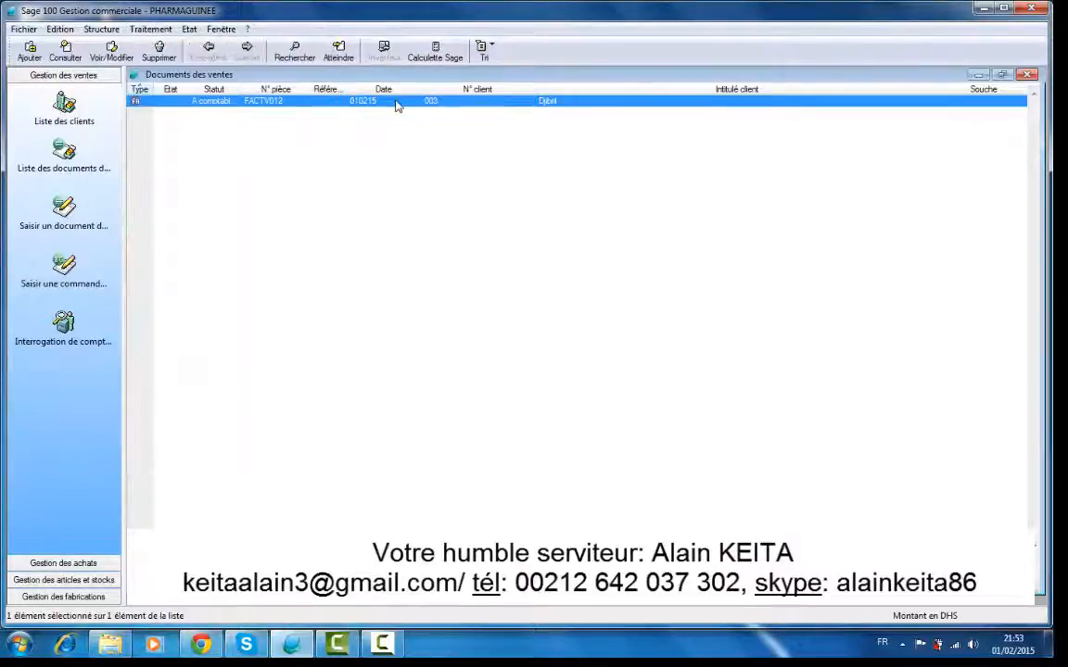
{"action": "double_click", "coordinate": [396, 105]}
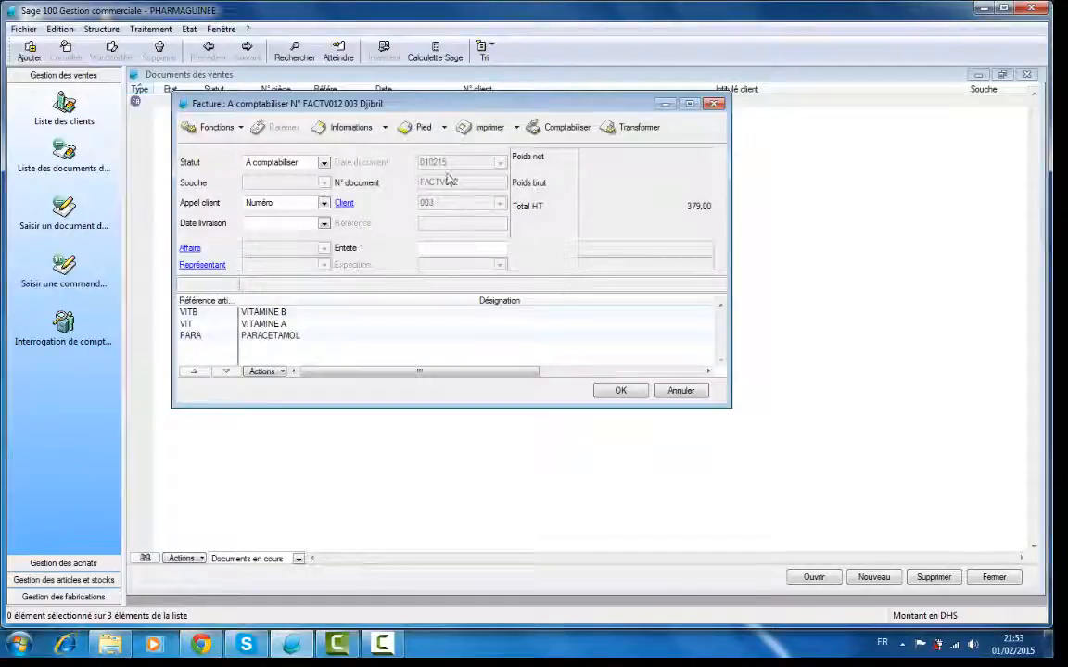
{"action": "left_click", "coordinate": [714, 104]}
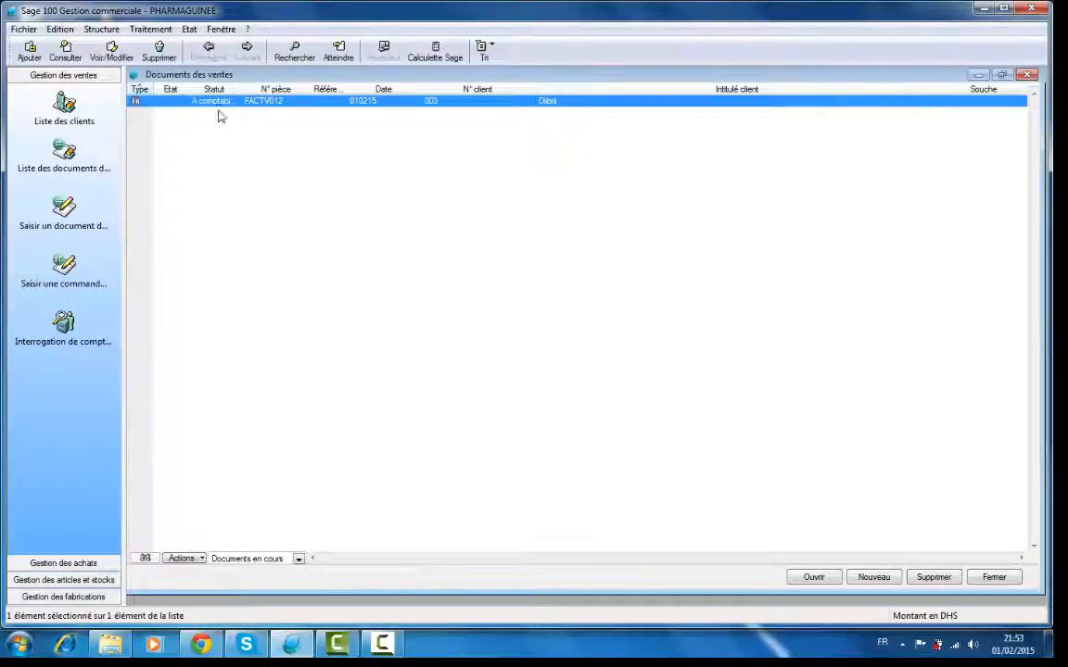
{"action": "left_click", "coordinate": [1027, 75]}
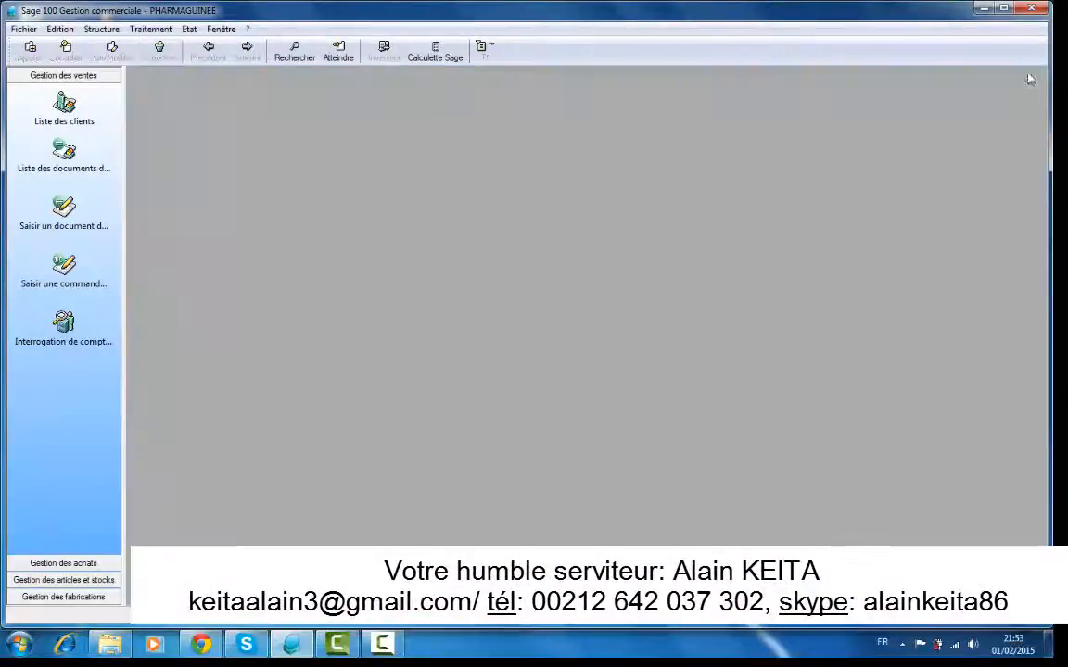
Open the customer payment entry window (Saisie des règlements clients), maximize it, and set the client lookup to Abrégé.
{"action": "left_click", "coordinate": [139, 29]}
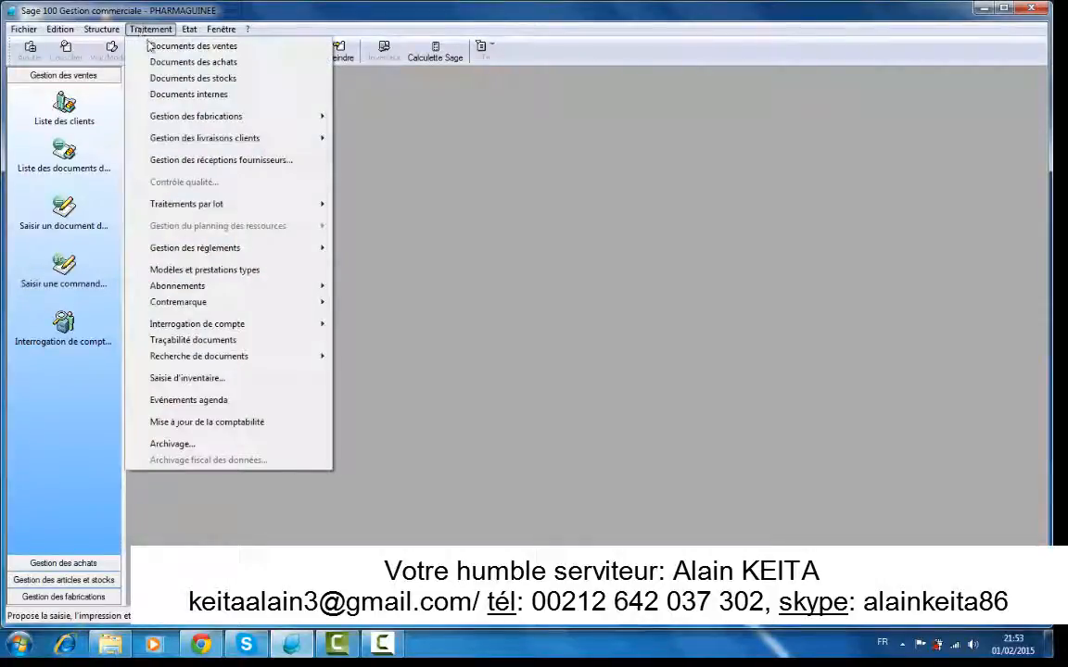
{"action": "mouse_move", "coordinate": [209, 138]}
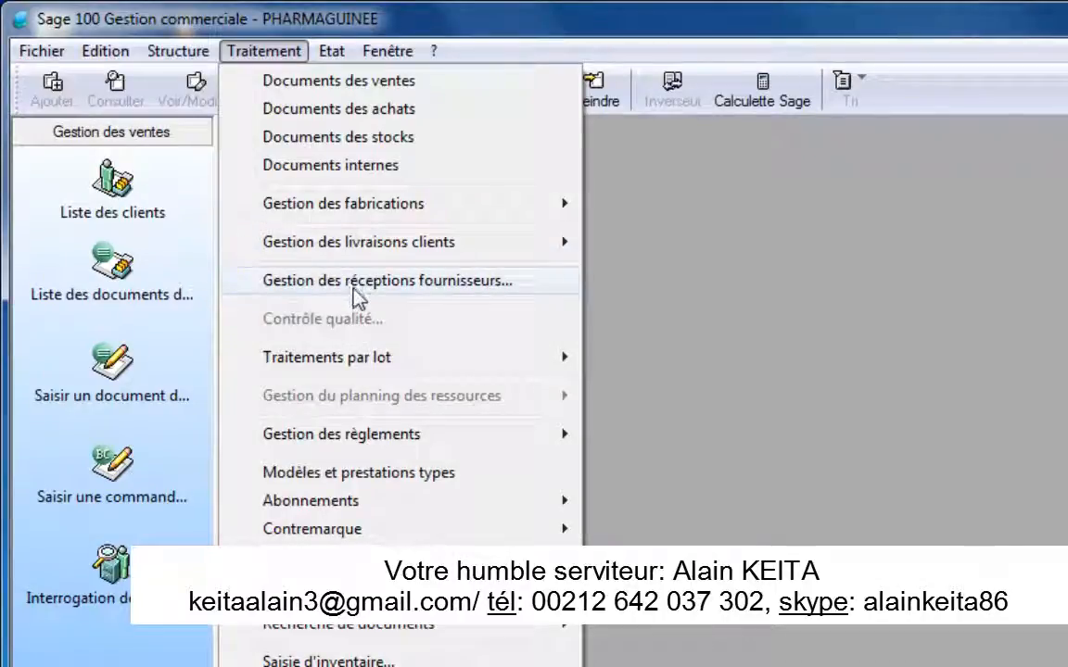
{"action": "mouse_move", "coordinate": [370, 442]}
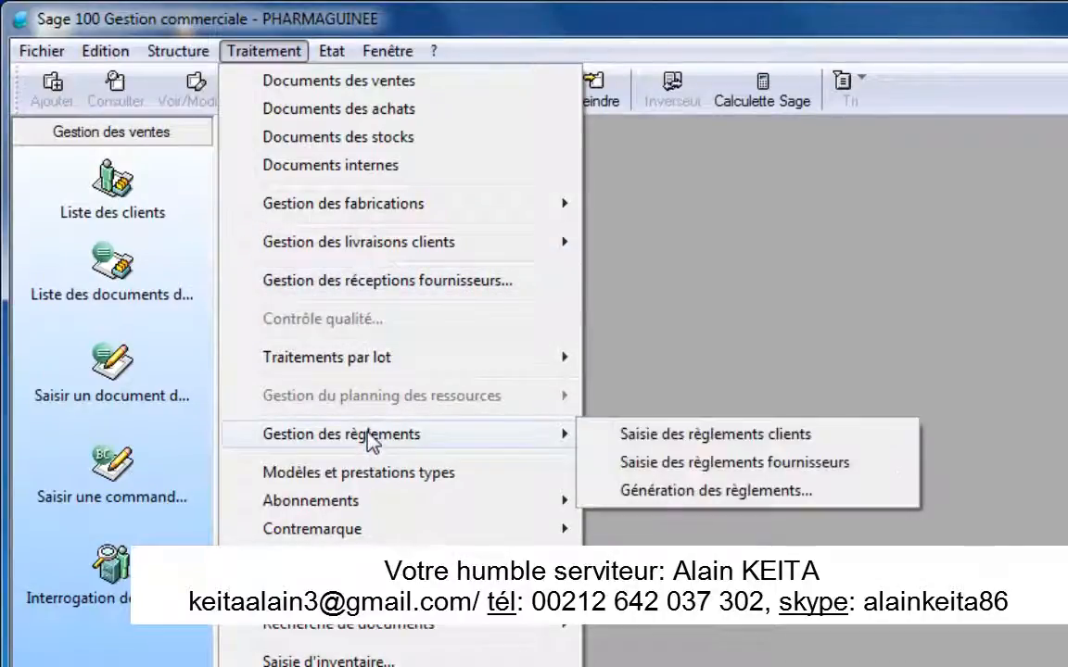
{"action": "left_click", "coordinate": [635, 434]}
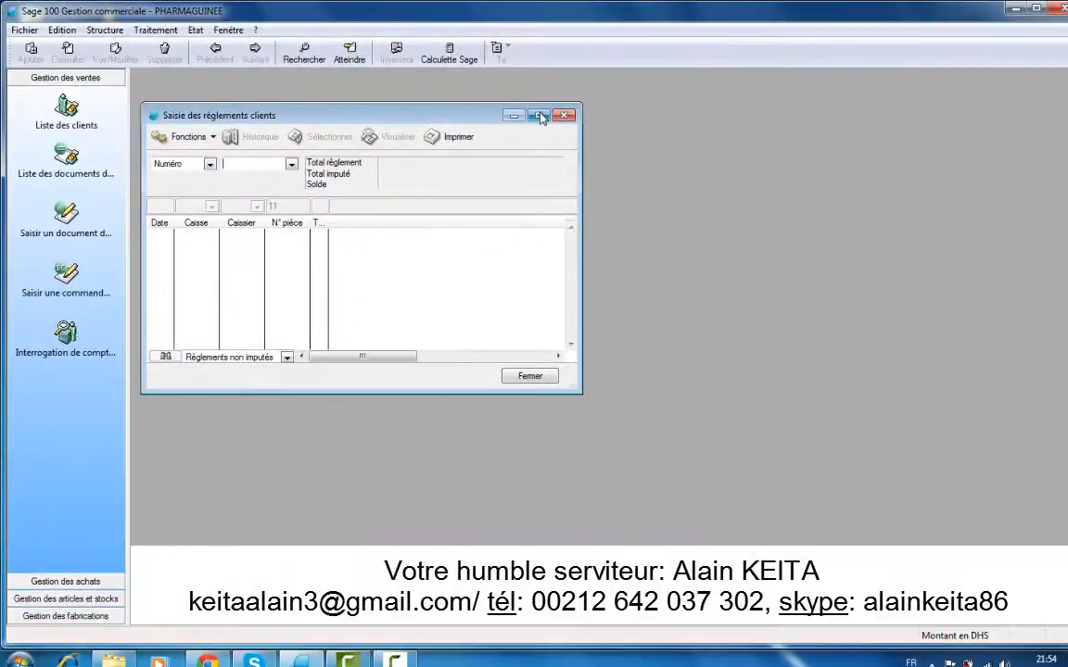
{"action": "left_click", "coordinate": [614, 130]}
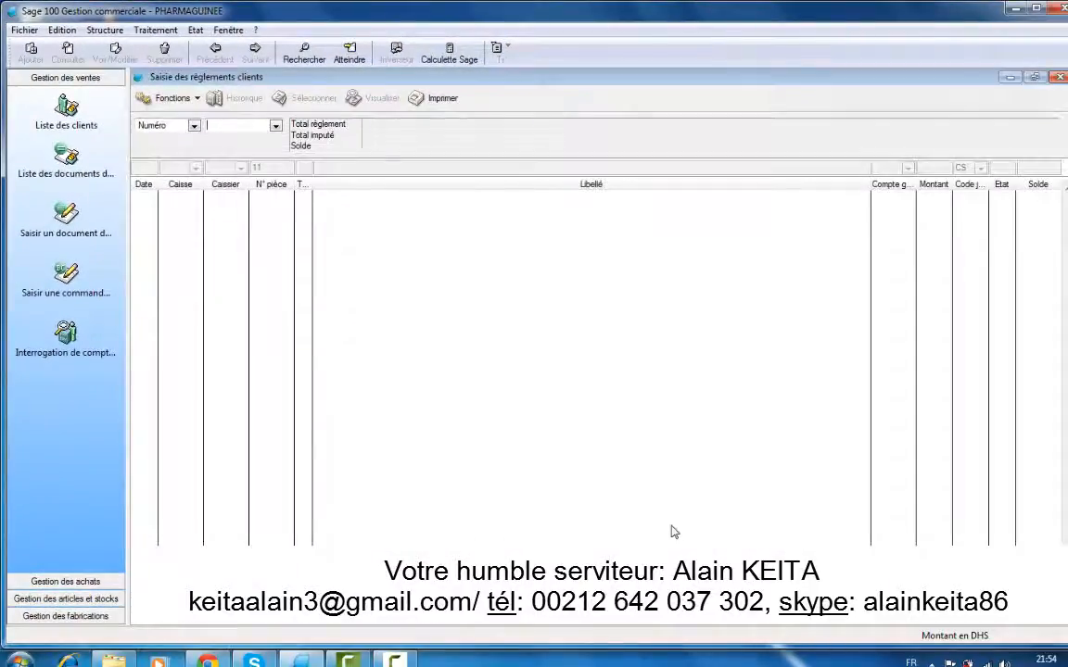
{"action": "left_click", "coordinate": [193, 127]}
{"action": "left_click", "coordinate": [163, 136]}
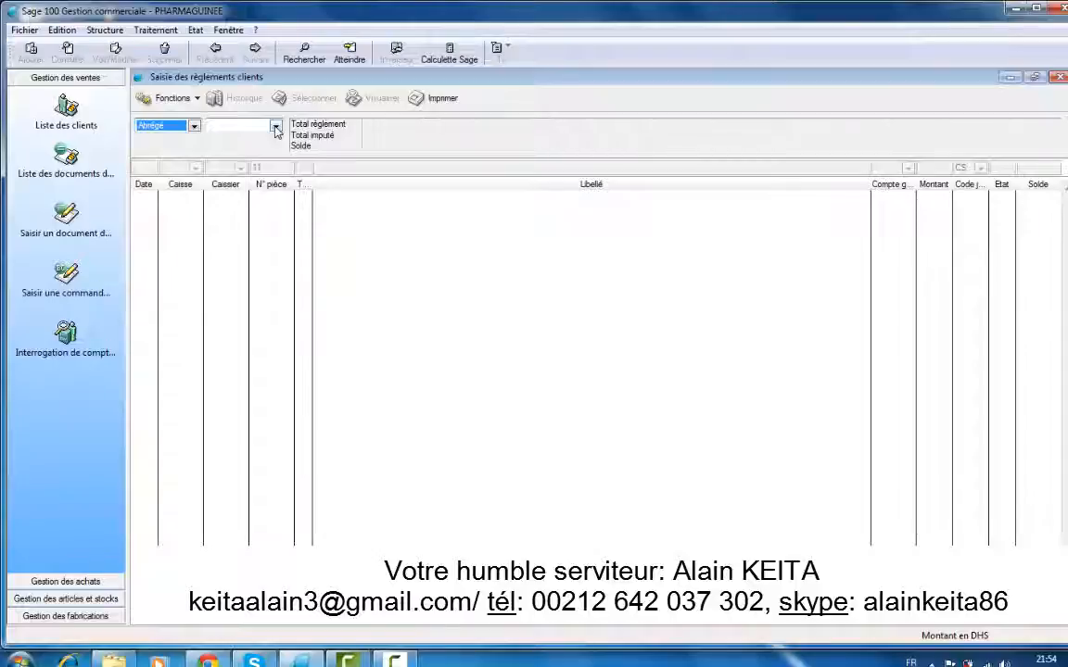
{"action": "left_click", "coordinate": [148, 31]}
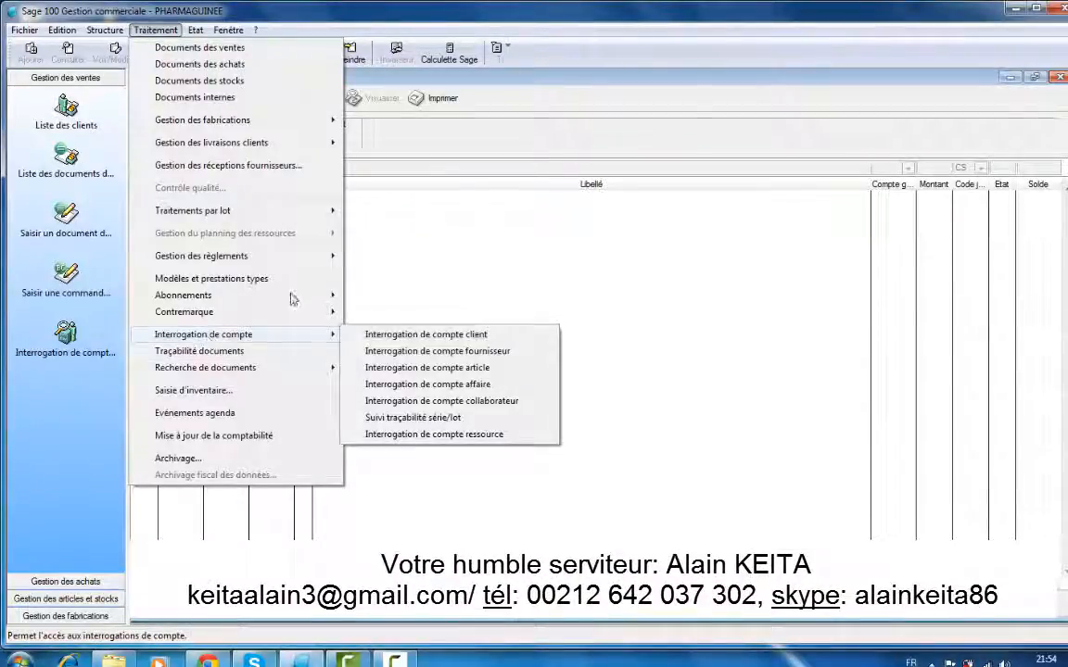
{"action": "left_click", "coordinate": [386, 236]}
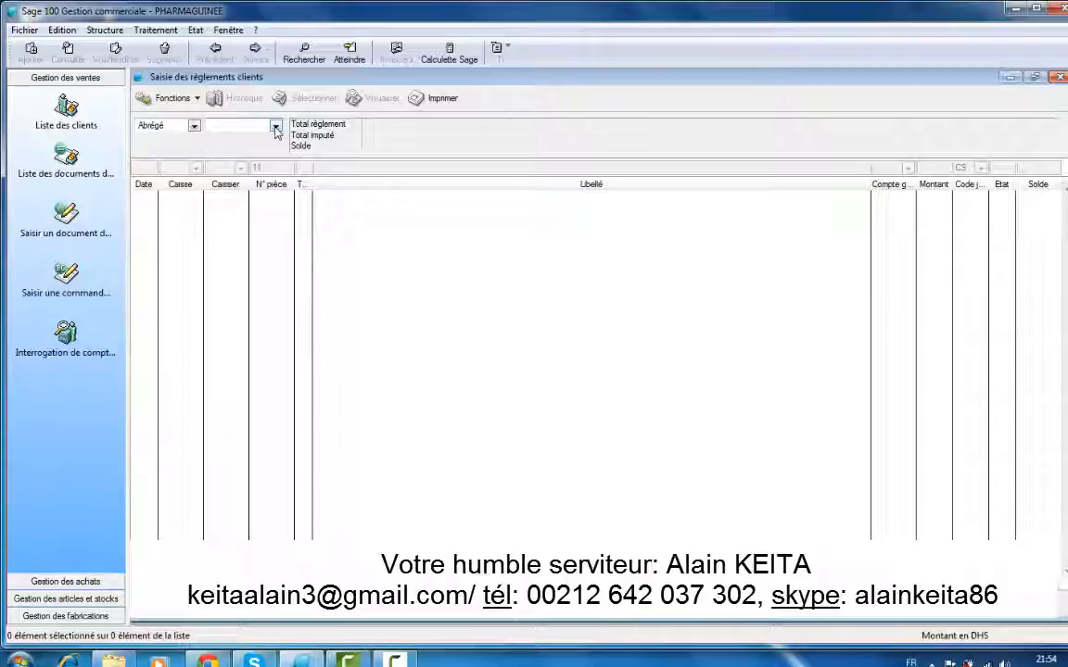
Choose the first client in the lookup to load that client's payments, and dismiss the Windows colour scheme prompt.
{"action": "left_click", "coordinate": [275, 127]}
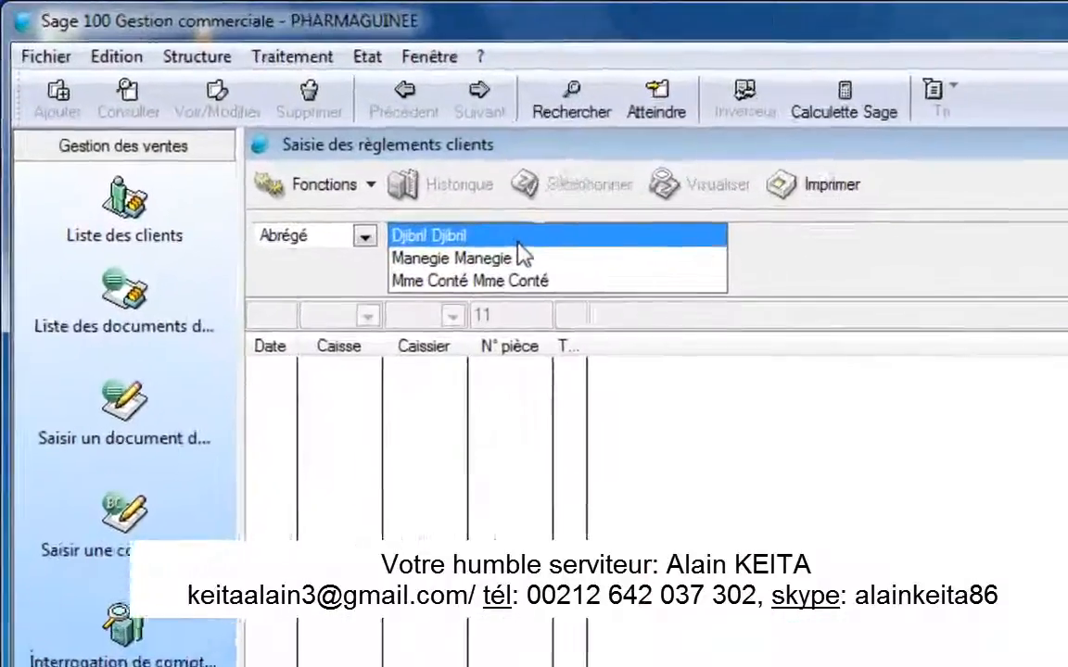
{"action": "left_click", "coordinate": [267, 139]}
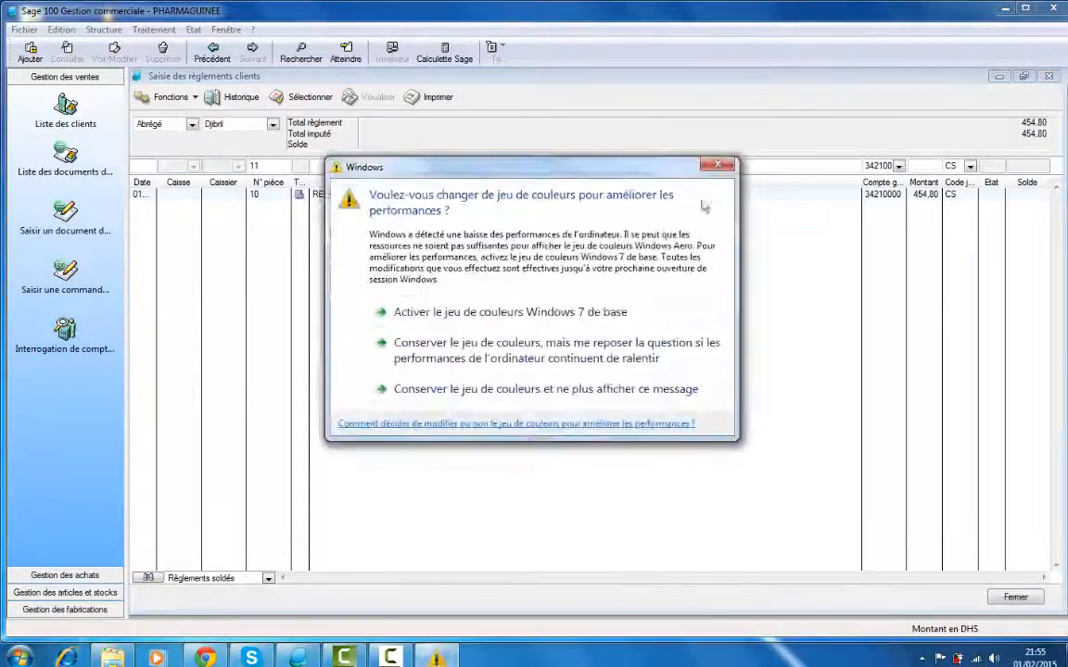
{"action": "left_click", "coordinate": [717, 167]}
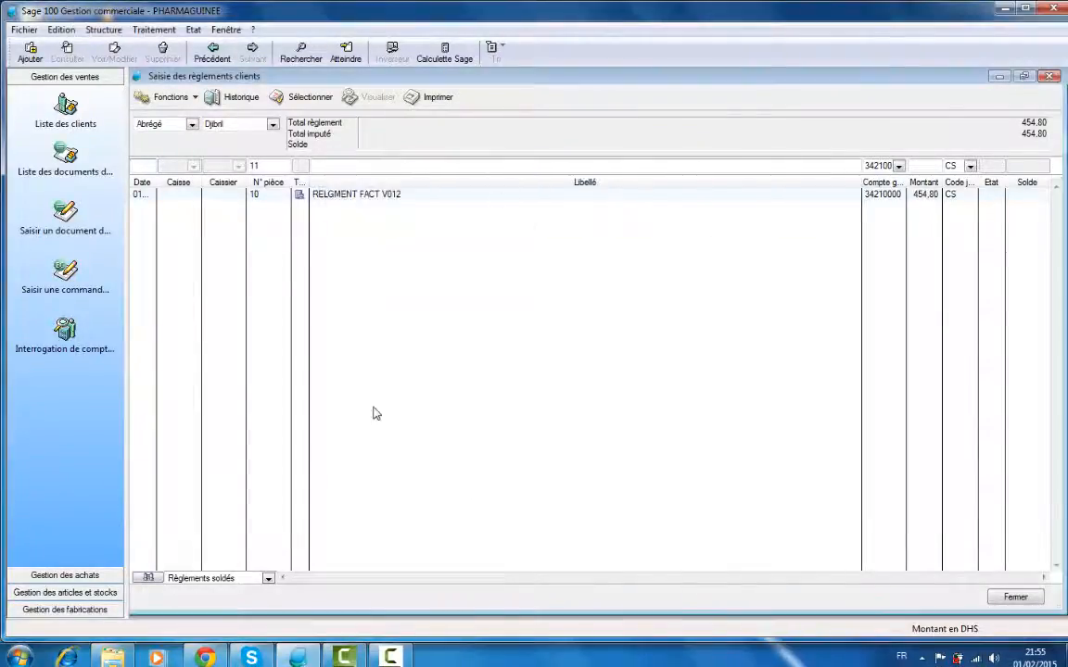
Preview the client's settled payments as a Liste report with the default criteria, and close the preview.
{"action": "left_click", "coordinate": [426, 99]}
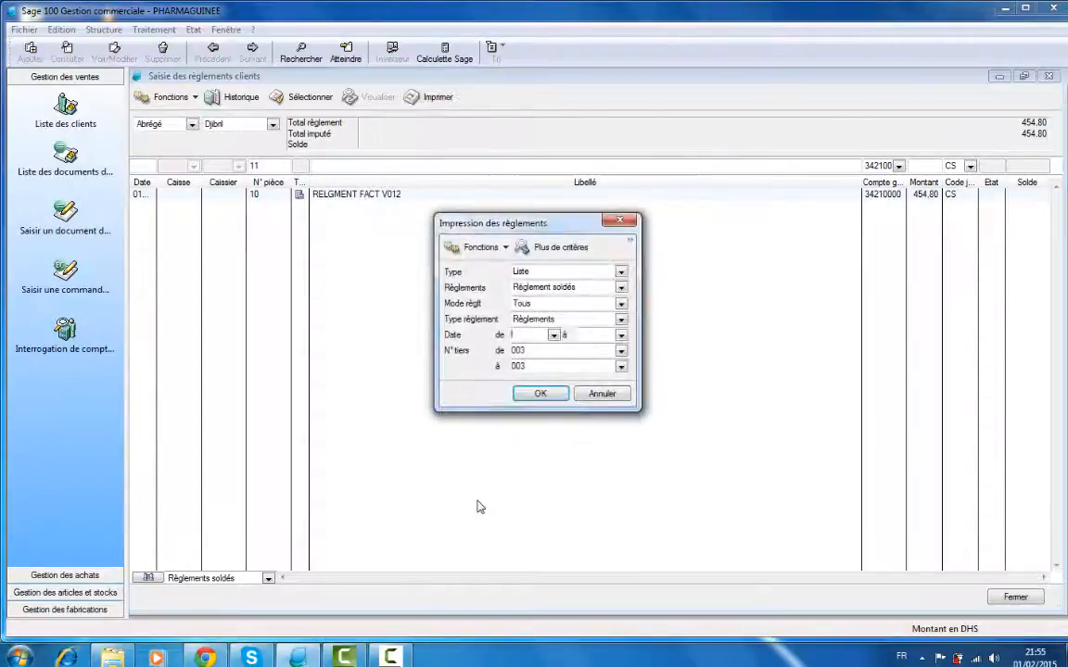
{"action": "key", "text": "Return"}
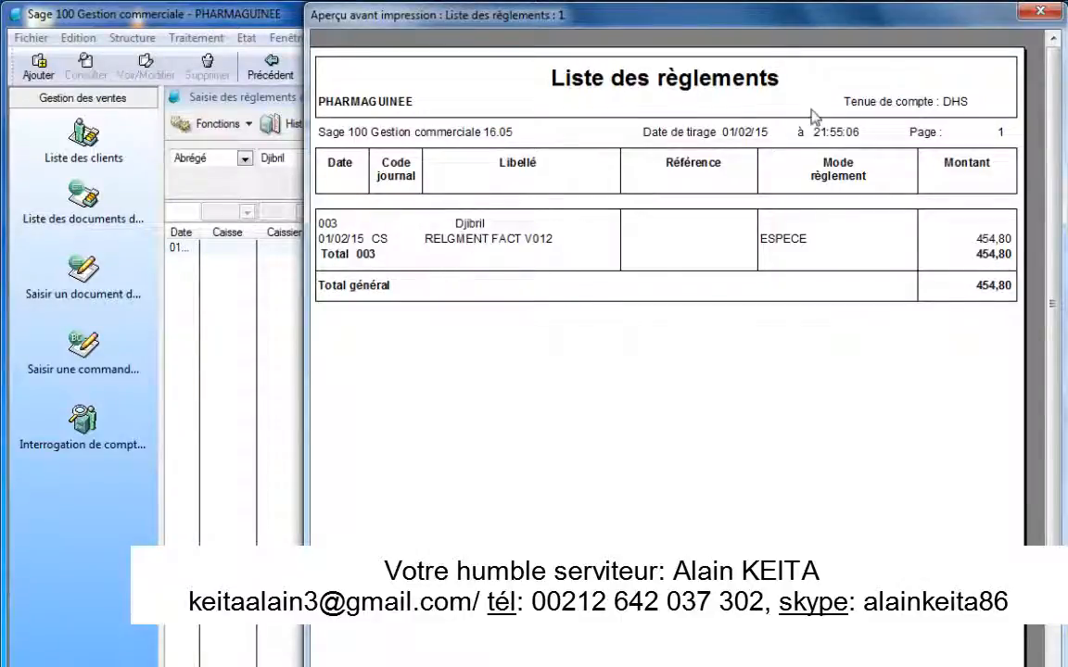
{"action": "left_click", "coordinate": [1040, 12]}
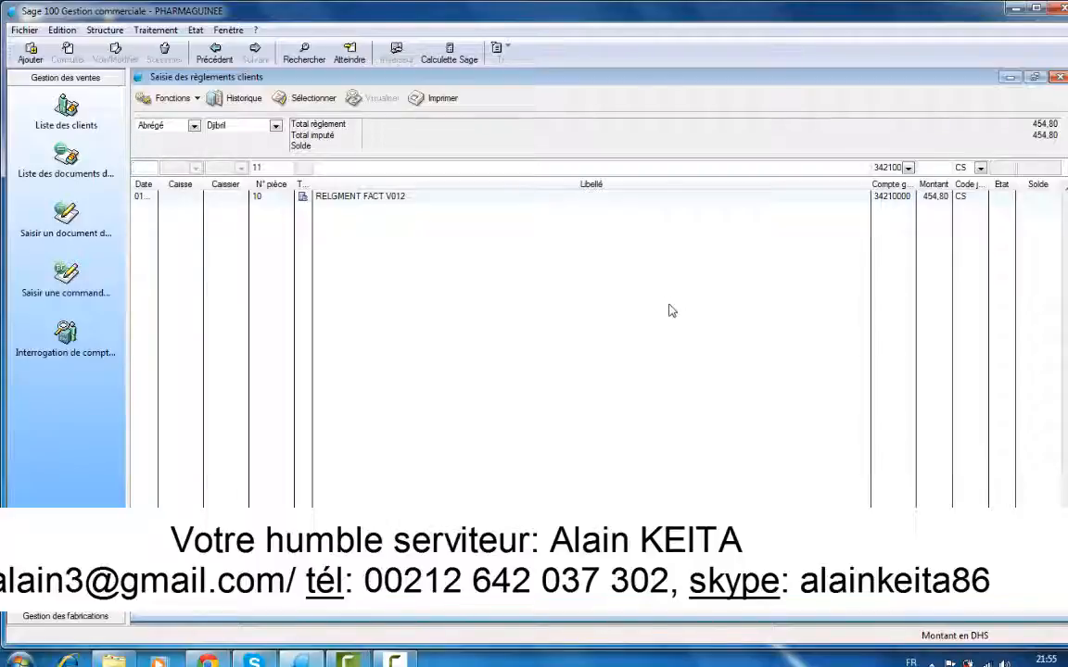
Generate the payment receipt preview with type Règlements and payment mode ESPECE, using the Réçu page layout file.
{"action": "left_click", "coordinate": [447, 103]}
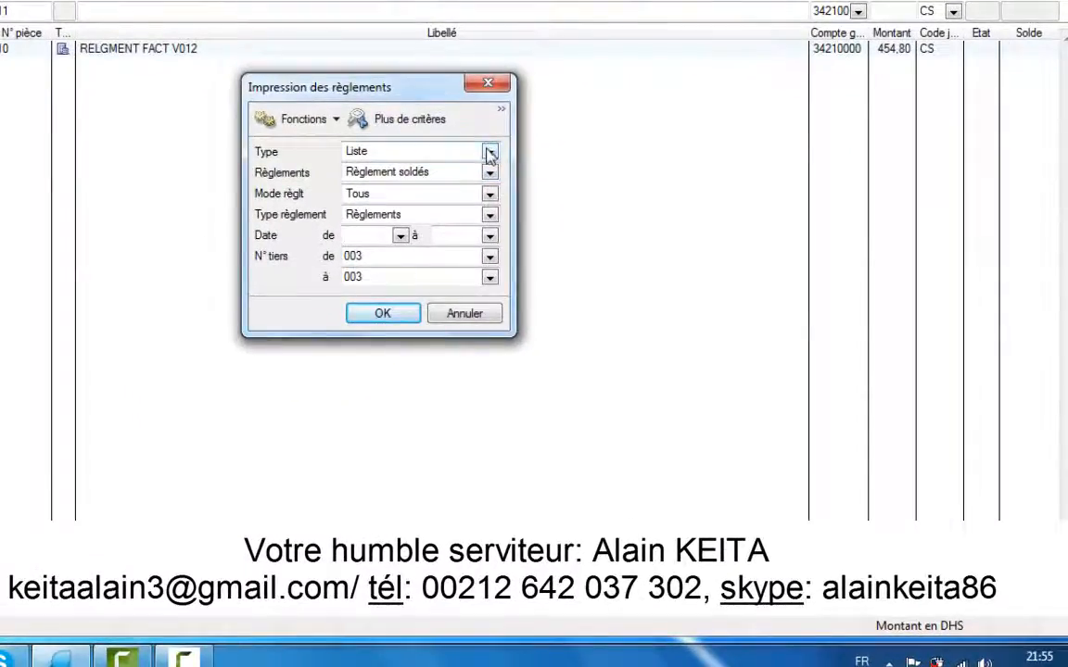
{"action": "left_click", "coordinate": [489, 150]}
{"action": "left_click", "coordinate": [458, 170]}
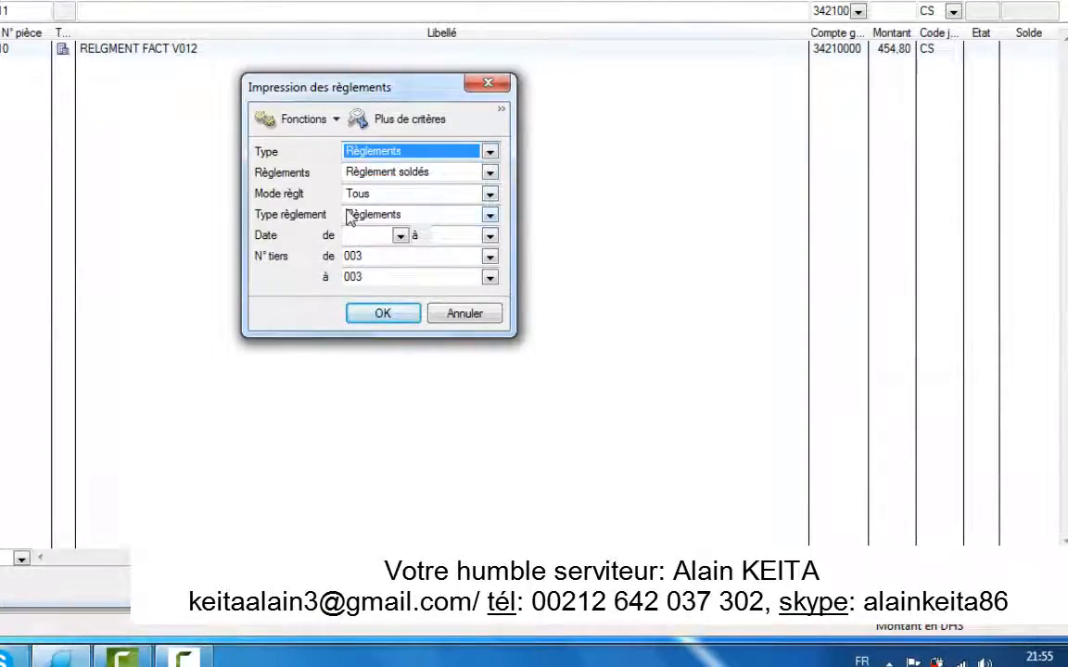
{"action": "left_click", "coordinate": [489, 197]}
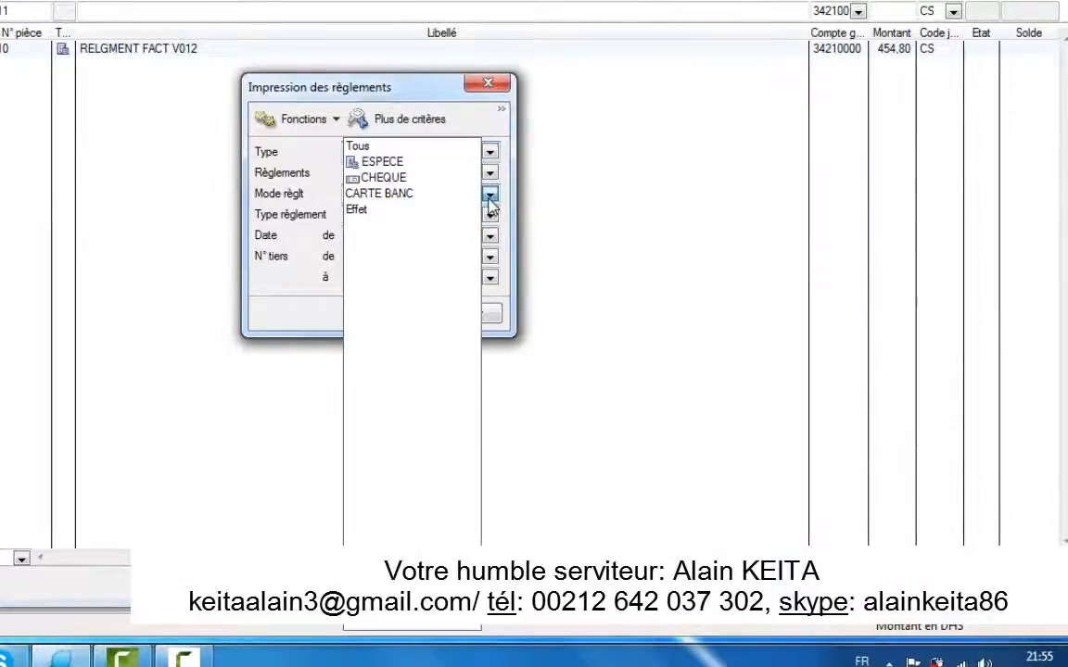
{"action": "left_click", "coordinate": [460, 161]}
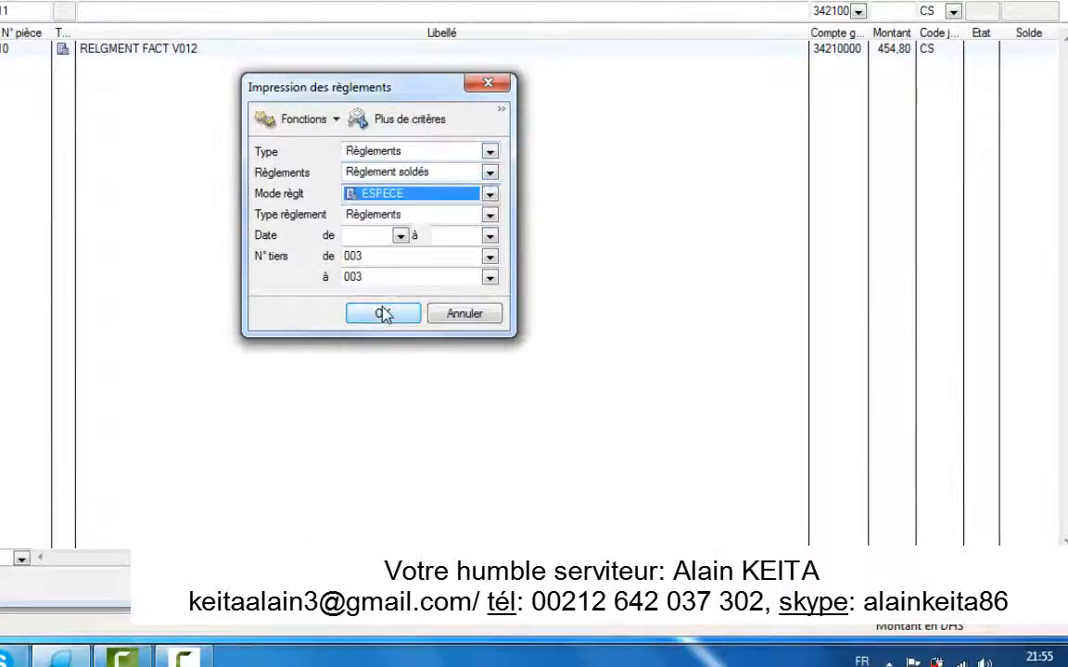
{"action": "left_click", "coordinate": [383, 312]}
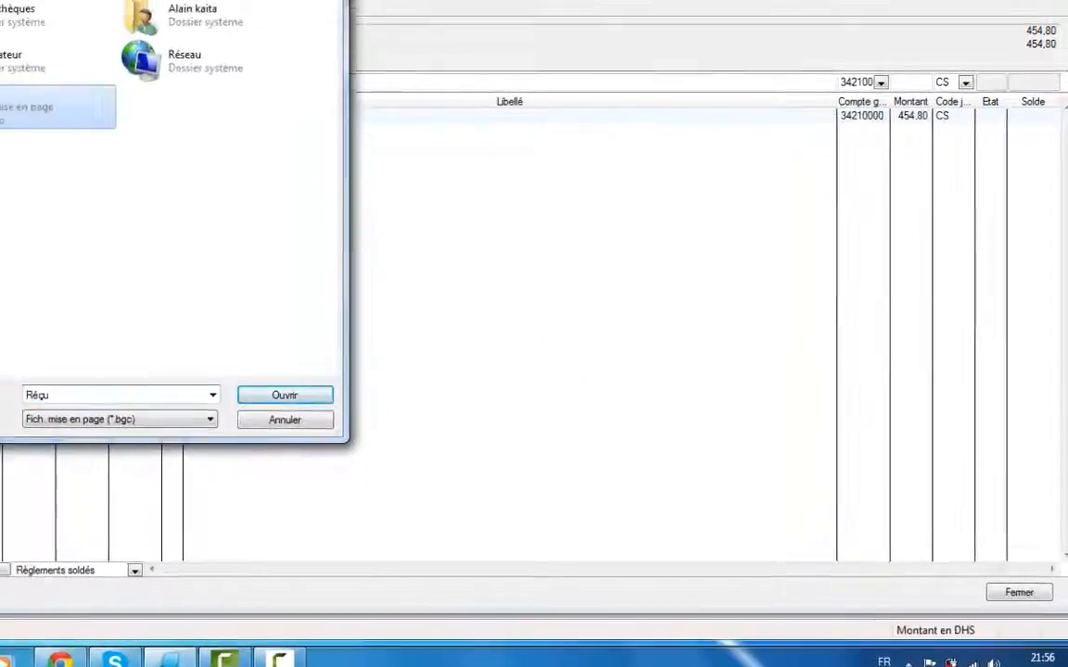
{"action": "double_click", "coordinate": [24, 107]}
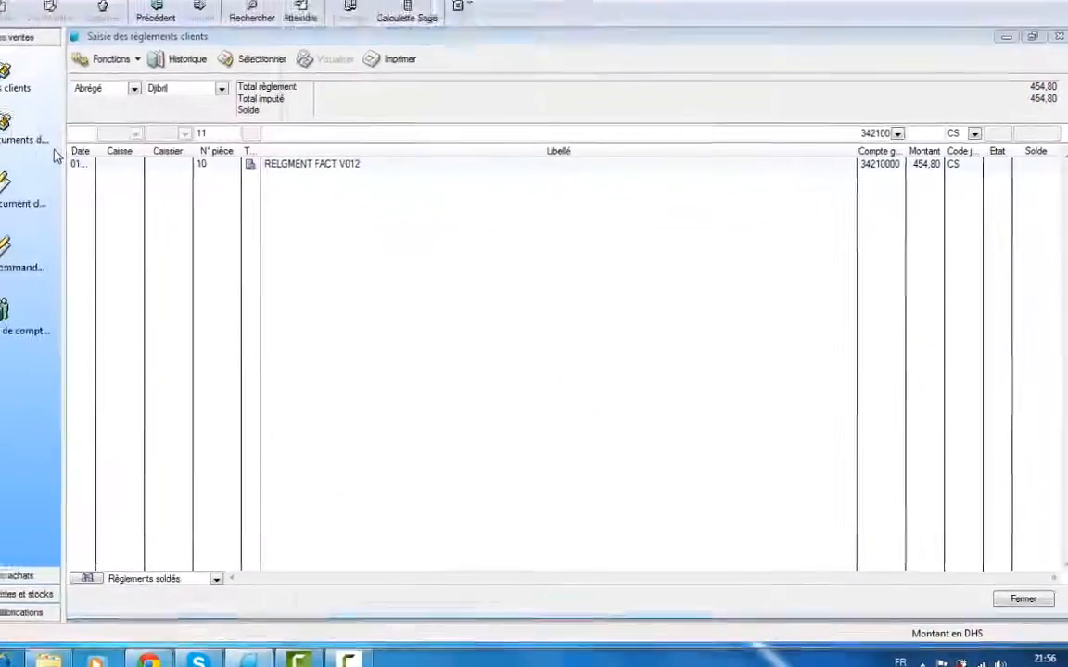
Examine the payment receipt preview from the header to the invoice table and closing text, and dismiss the Windows colour scheme prompt.
{"action": "left_click", "coordinate": [440, 305]}
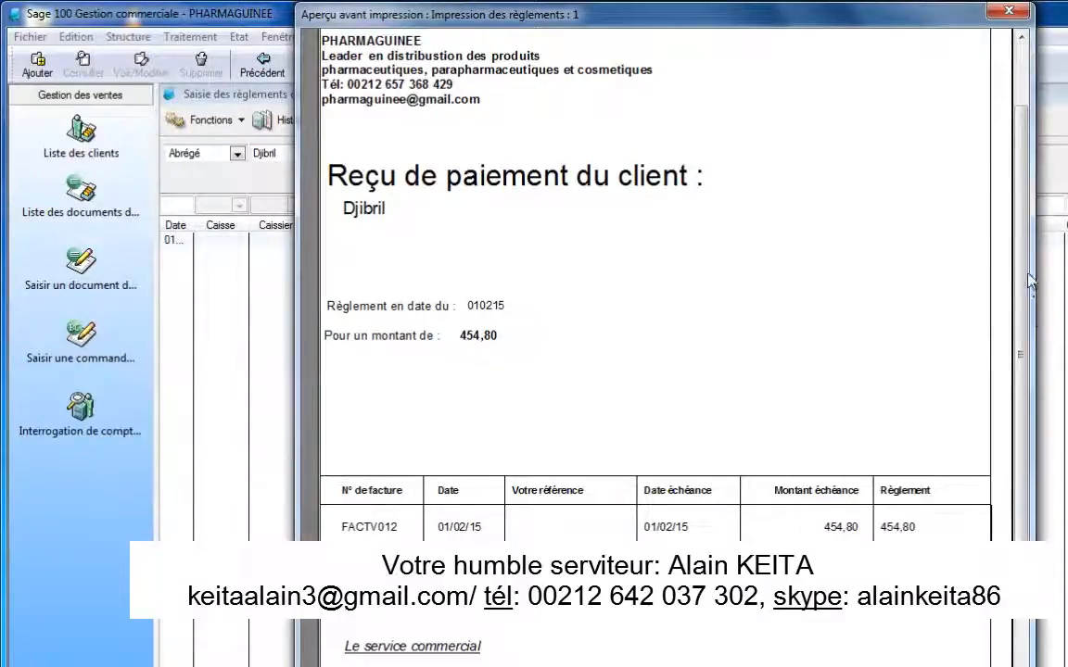
{"action": "left_click_drag", "start_coordinate": [1020, 289], "coordinate": [1013, 160]}
{"action": "left_click", "coordinate": [700, 354]}
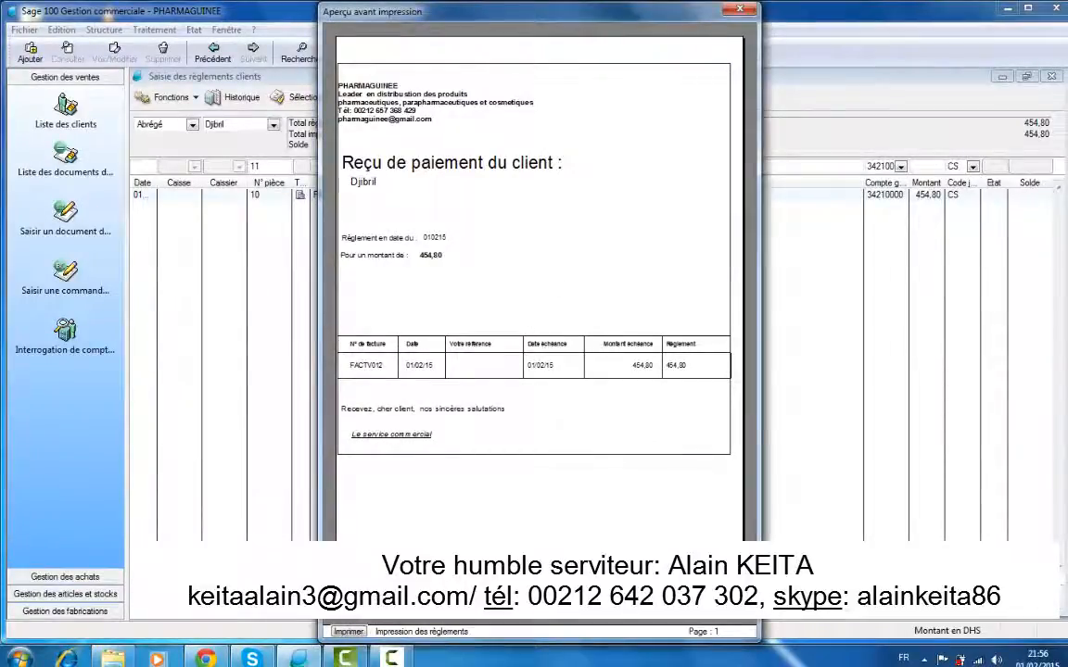
{"action": "left_click", "coordinate": [414, 486]}
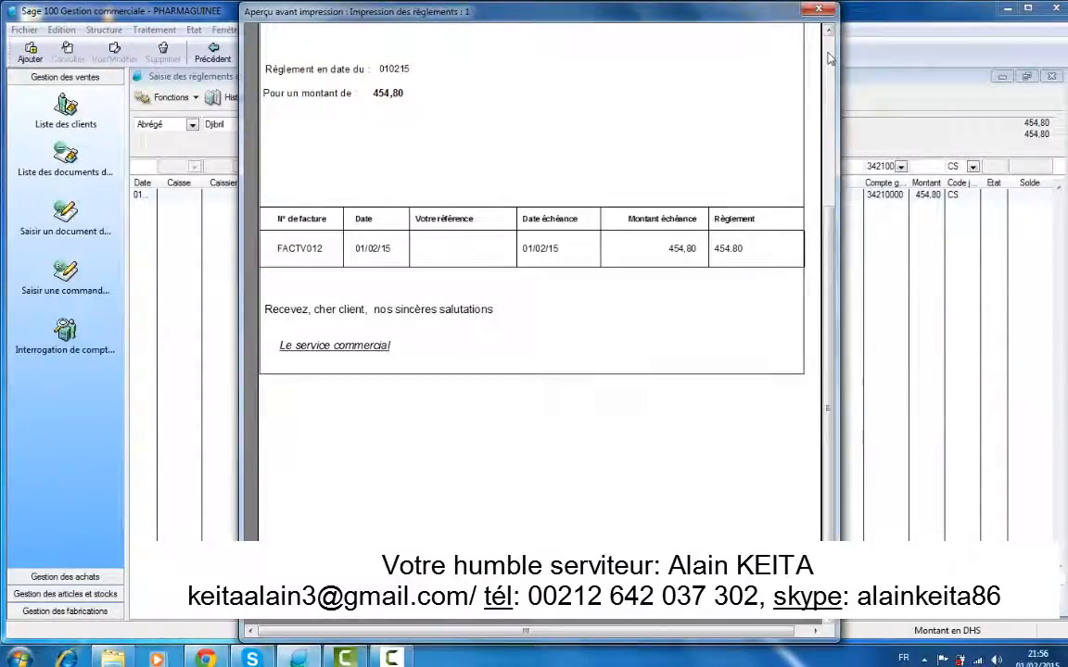
{"action": "scroll", "coordinate": [749, 56], "scroll_direction": "up", "scroll_amount": 3}
{"action": "left_click", "coordinate": [442, 429]}
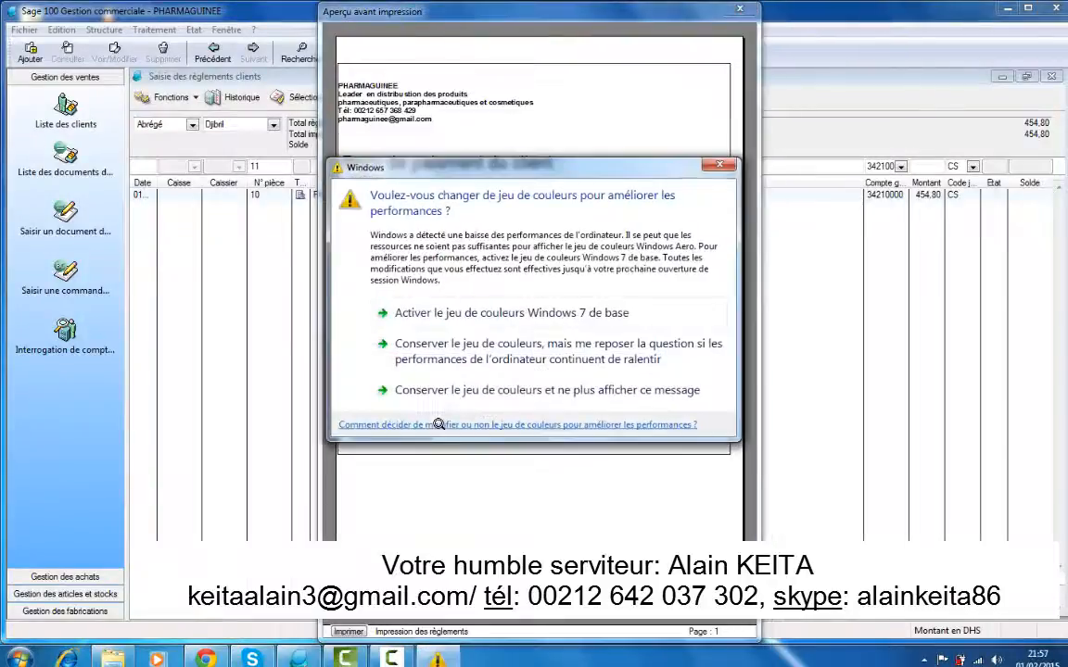
{"action": "left_click", "coordinate": [720, 165]}
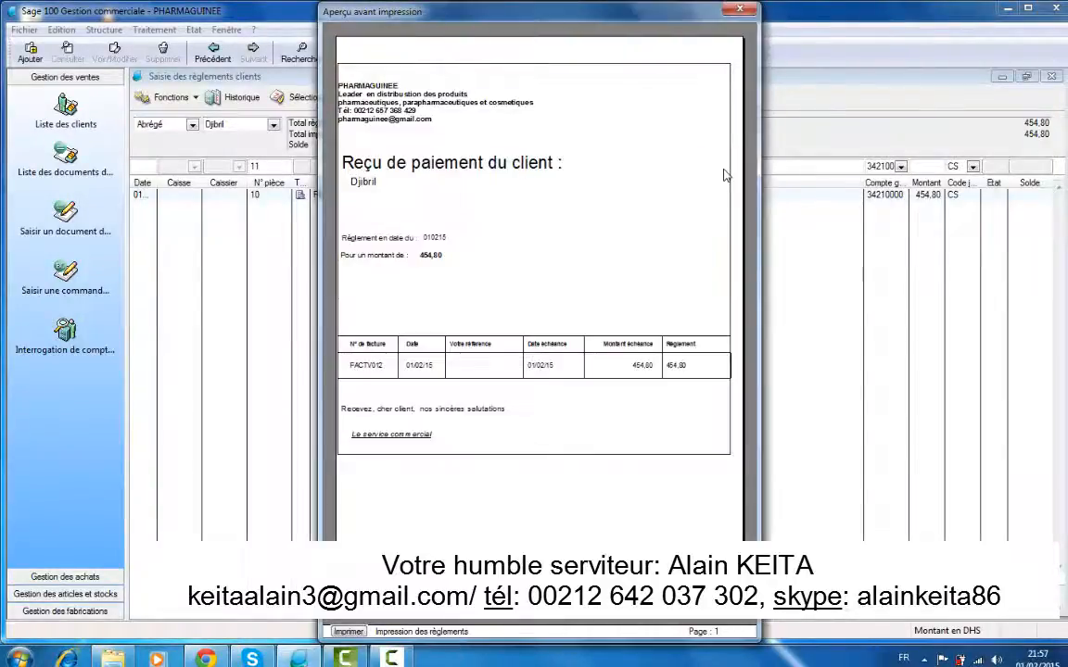